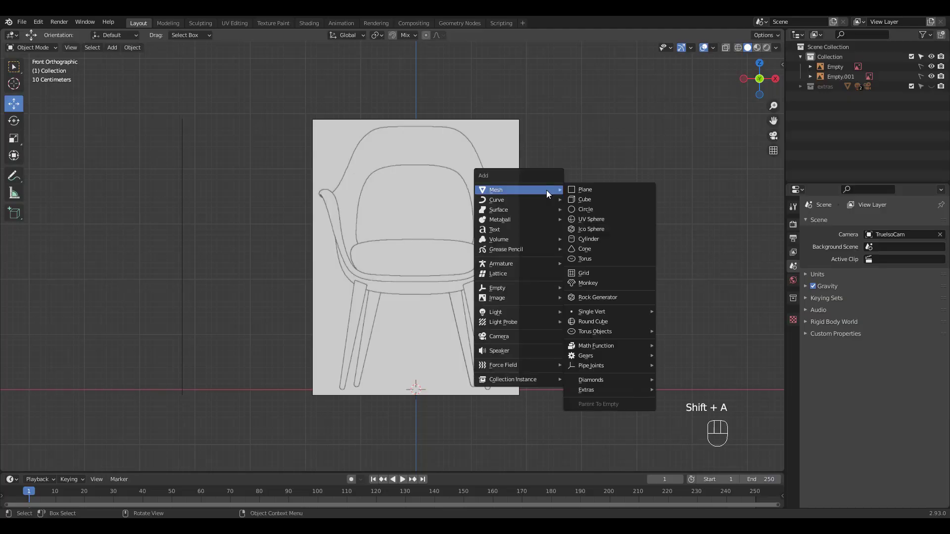
Add a mesh plane and raise it to the middle of the chair's backrest in the front reference.
{"action": "left_click", "coordinate": [592, 189]}
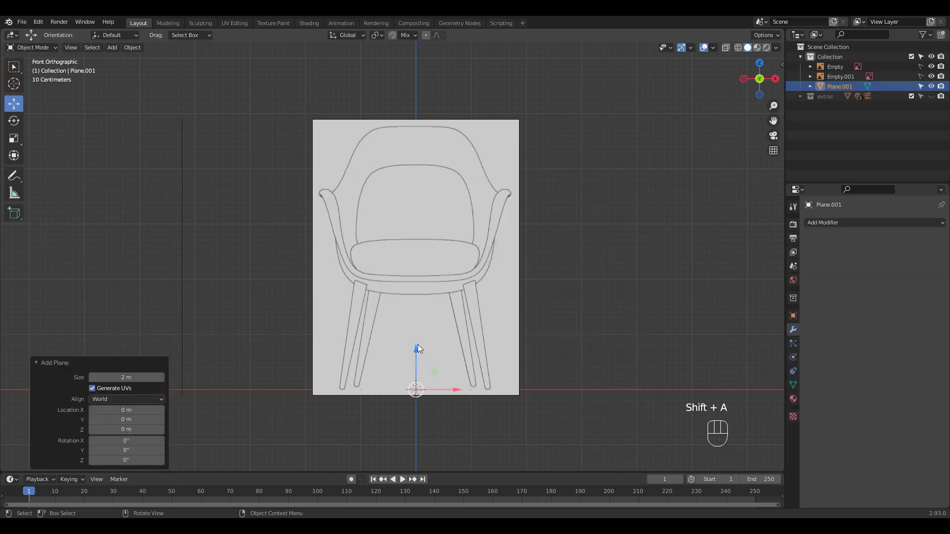
{"action": "left_click_drag", "start_coordinate": [416, 341], "coordinate": [433, 195]}
{"action": "left_click_drag", "start_coordinate": [435, 152], "coordinate": [444, 144]}
Rotate the plane's geometry 90° around the X axis in Edit Mode so it stands upright.
{"action": "key", "text": "Tab"}
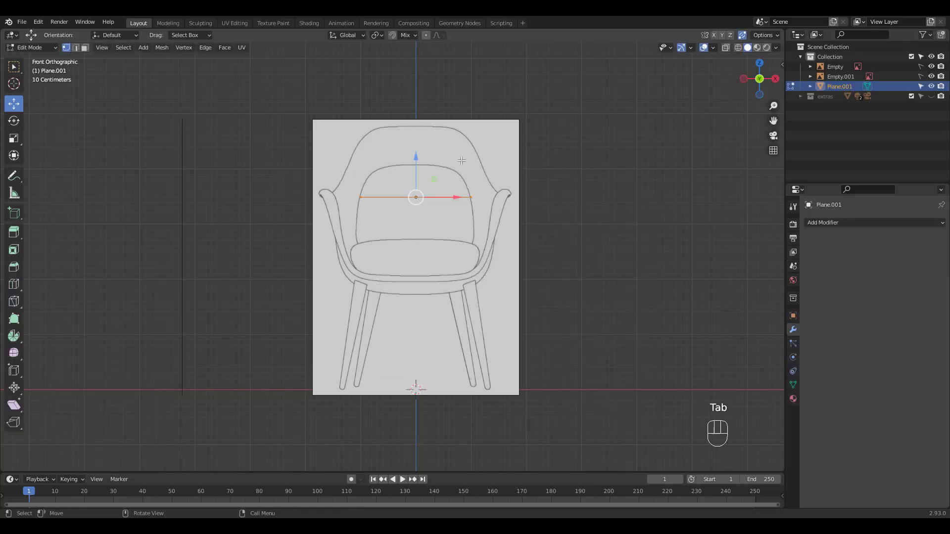
{"action": "key", "text": "r"}
{"action": "left_click_drag", "start_coordinate": [417, 185], "coordinate": [416, 195]}
{"action": "type", "text": "a"}
{"action": "type", "text": "90"}
{"action": "key", "text": "Return"}
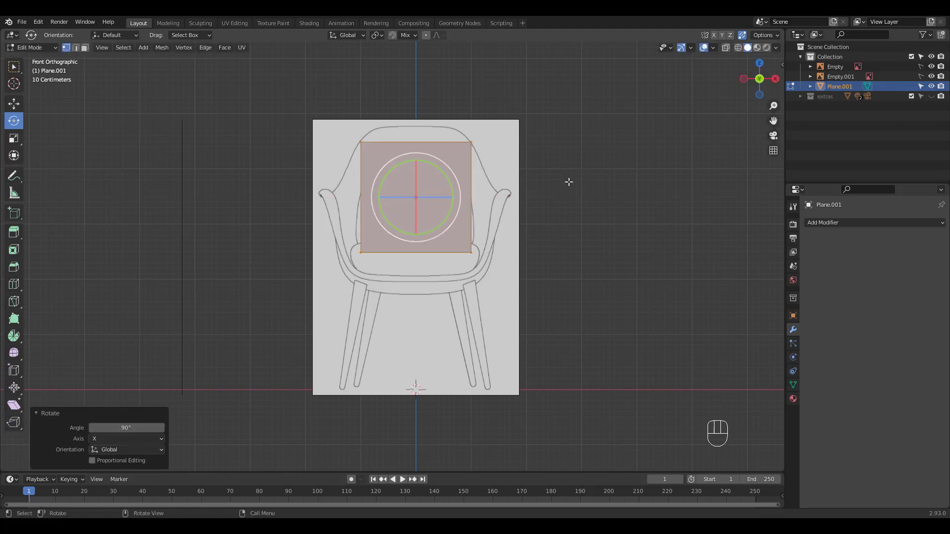
Apply AutoMirror to the plane along the X axis with clipping, and deselect its vertices.
{"action": "key", "text": "n"}
{"action": "left_click", "coordinate": [702, 257]}
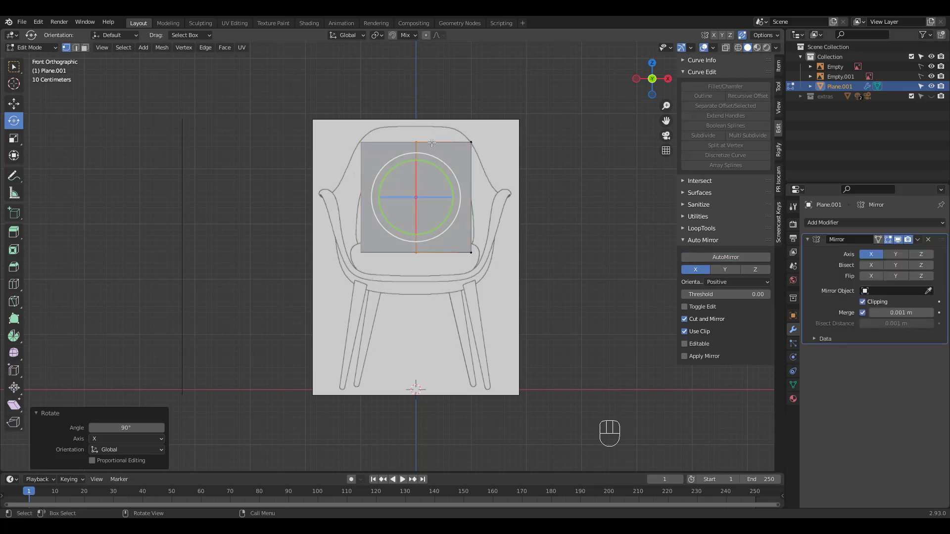
{"action": "key", "text": "n"}
{"action": "left_click", "coordinate": [429, 116]}
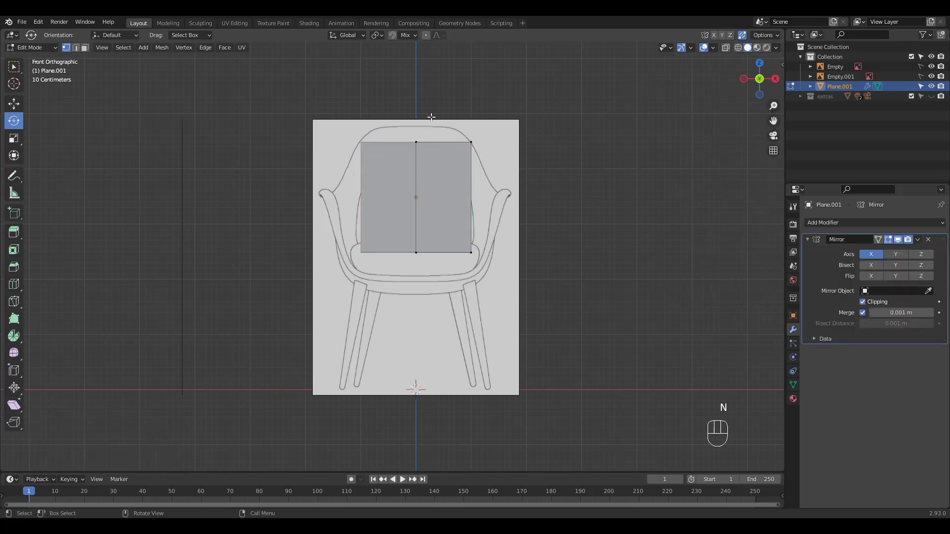
Raise the plane's top edge to the backrest's top and lower its bottom edge about 0.75 m to the seat's underside.
{"action": "left_click_drag", "start_coordinate": [401, 120], "coordinate": [479, 170]}
{"action": "key", "text": "g"}
{"action": "left_click_drag", "start_coordinate": [444, 98], "coordinate": [445, 82]}
{"action": "key", "text": "alt+z"}
{"action": "left_click_drag", "start_coordinate": [489, 271], "coordinate": [449, 268]}
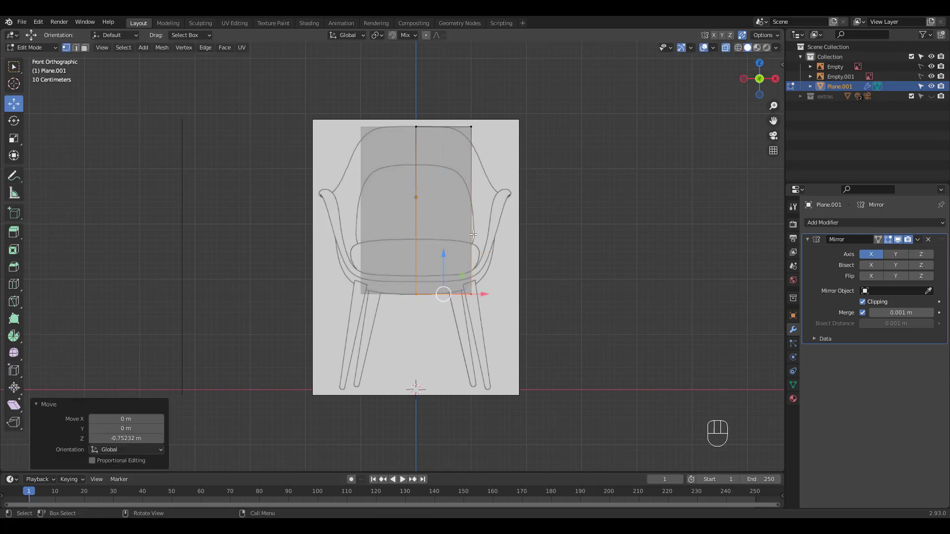
In side view, shift the plane back to the backrest's top and move its bottom edge forward about 0.92 m.
{"action": "key", "text": "KP_3"}
{"action": "left_click_drag", "start_coordinate": [375, 92], "coordinate": [463, 369]}
{"action": "left_click_drag", "start_coordinate": [493, 217], "coordinate": [587, 218]}
{"action": "left_click", "coordinate": [545, 299]}
{"action": "left_click_drag", "start_coordinate": [570, 294], "coordinate": [517, 294]}
Extrude the bottom edge about 2.5 m forward along Y to the front of the seat.
{"action": "key", "text": "e"}
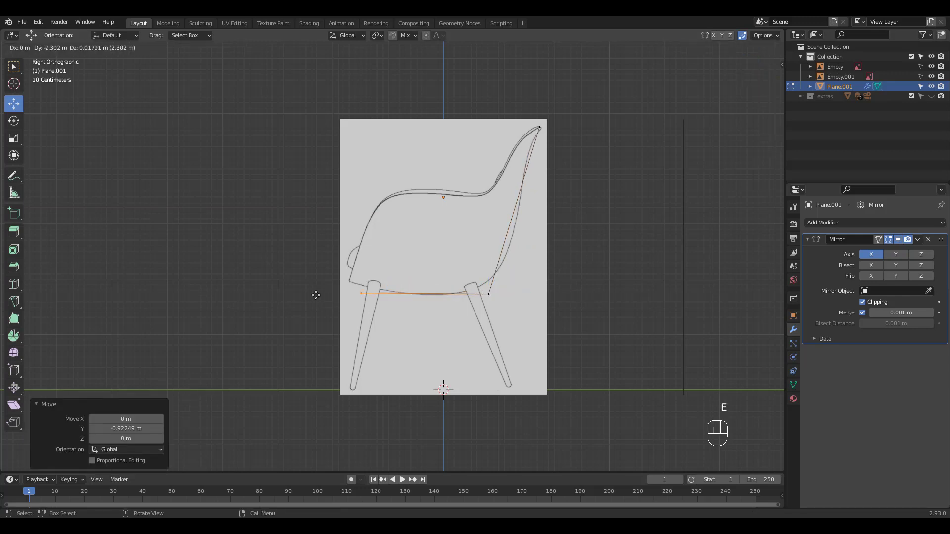
{"action": "key", "text": "y"}
{"action": "left_click", "coordinate": [307, 289]}
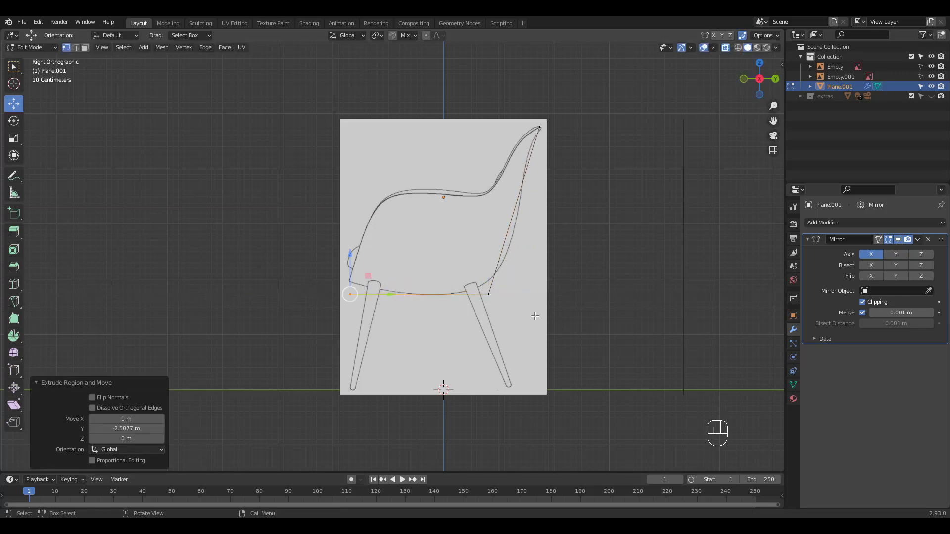
Raise the seat vertices to the front edge of the reference seat and move the rear ones about 0.14 m backward along Y.
{"action": "left_click_drag", "start_coordinate": [528, 318], "coordinate": [340, 270]}
{"action": "left_click_drag", "start_coordinate": [419, 250], "coordinate": [417, 241]}
{"action": "left_click", "coordinate": [417, 241]}
{"action": "left_click", "coordinate": [490, 285]}
{"action": "key", "text": "g"}
{"action": "key", "text": "y"}
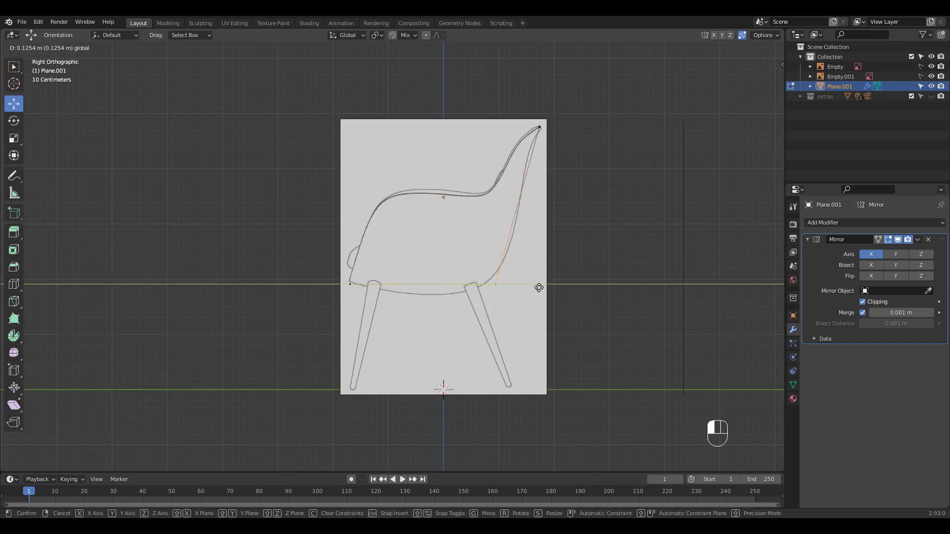
{"action": "left_click", "coordinate": [541, 289]}
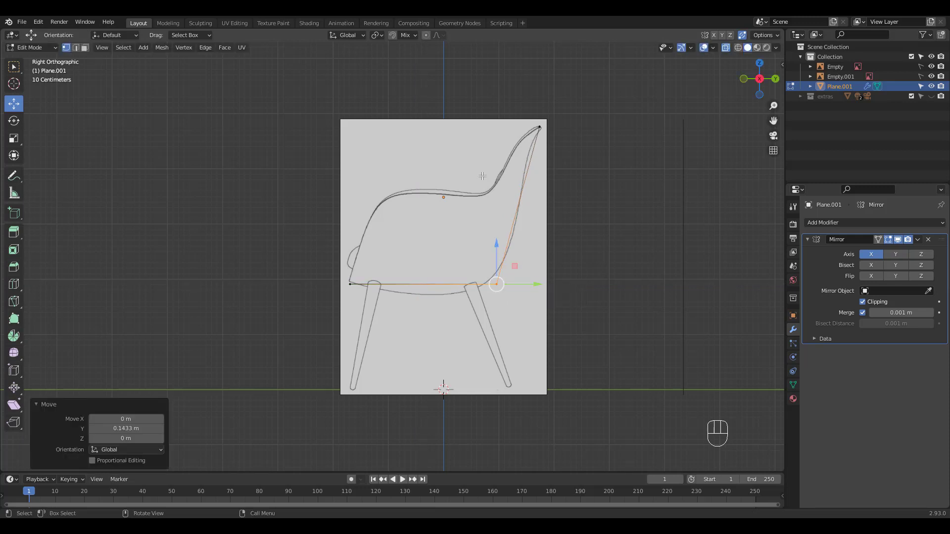
Extrude the seat's side edge upward to armrest height and fit its upper corners to the side reference.
{"action": "middle_click_drag", "start_coordinate": [411, 284], "coordinate": [425, 299]}
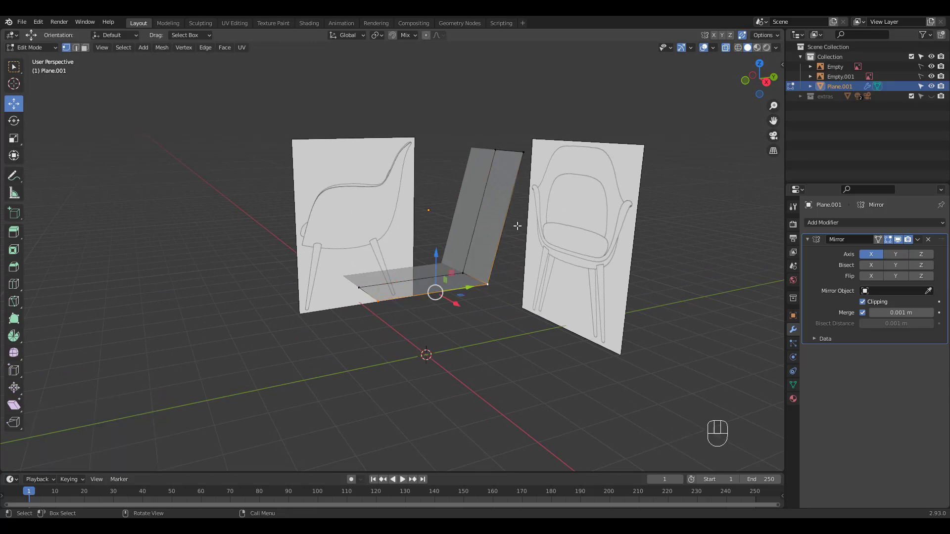
{"action": "key", "text": "KP_3"}
{"action": "key", "text": "e"}
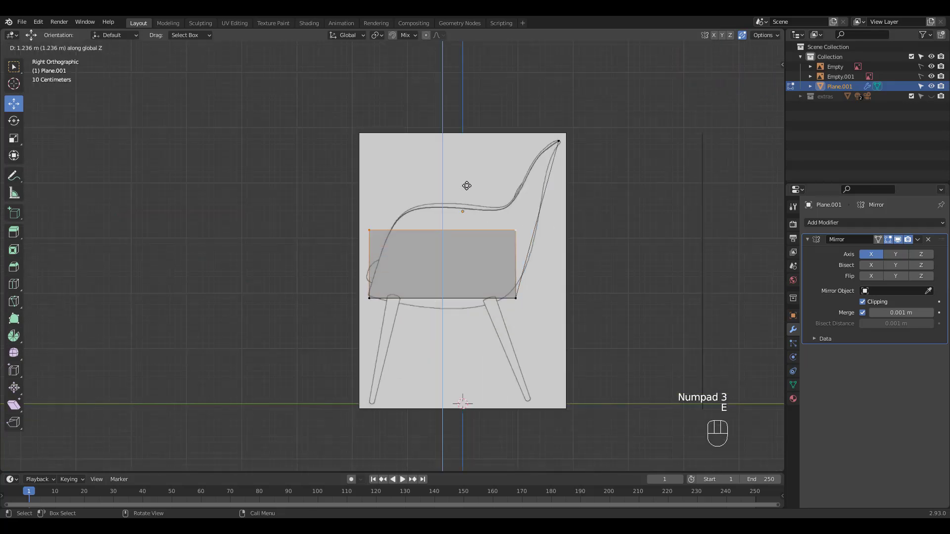
{"action": "left_click", "coordinate": [465, 166]}
{"action": "left_click_drag", "start_coordinate": [348, 193], "coordinate": [443, 210]}
{"action": "left_click", "coordinate": [516, 211]}
{"action": "left_click_drag", "start_coordinate": [547, 209], "coordinate": [531, 209]}
Extrude the armrest's rear edge upward and join it to the backrest's side edge to close the gap.
{"action": "left_click", "coordinate": [516, 299], "text": "shift"}
{"action": "key", "text": "e"}
{"action": "left_click", "coordinate": [540, 167]}
{"action": "middle_click_drag", "start_coordinate": [540, 168], "coordinate": [506, 215]}
{"action": "left_click_drag", "start_coordinate": [510, 211], "coordinate": [533, 155]}
{"action": "left_click", "coordinate": [496, 141]}
{"action": "key", "text": "KP_3"}
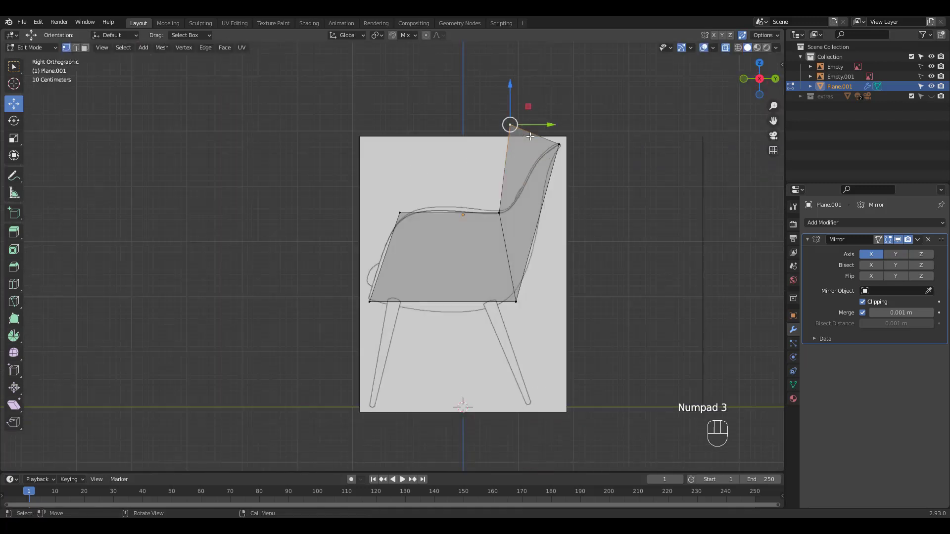
Lower the new side face's top corner to the backrest's top and move it about 0.42 m inward along X.
{"action": "left_click_drag", "start_coordinate": [511, 79], "coordinate": [512, 101]}
{"action": "left_click_drag", "start_coordinate": [543, 143], "coordinate": [552, 139]}
{"action": "left_click_drag", "start_coordinate": [522, 102], "coordinate": [553, 145], "text": "ctrl"}
{"action": "key", "text": "KP_1"}
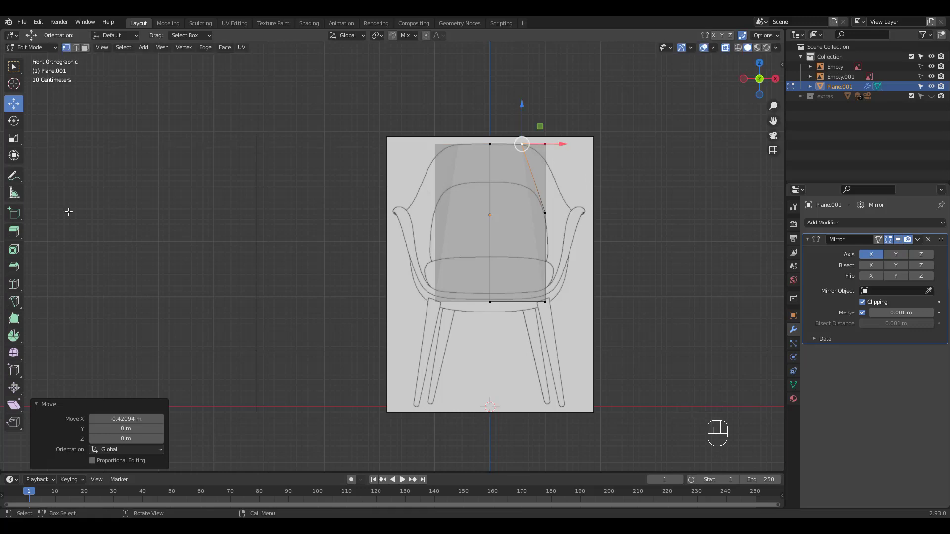
Move the armrest's two upper vertices outward along X to the arm width in the front reference.
{"action": "key", "text": "KP_3"}
{"action": "left_click", "coordinate": [378, 213]}
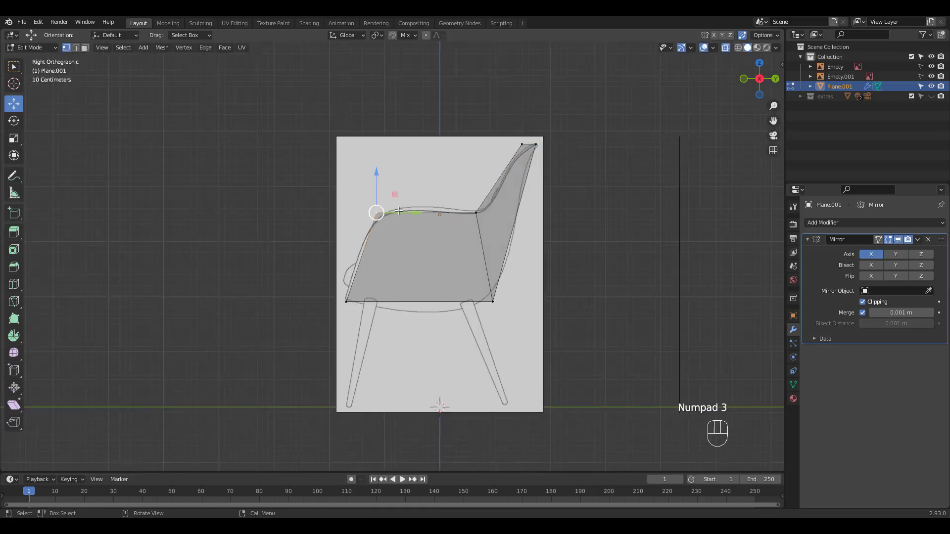
{"action": "left_click", "coordinate": [476, 213], "text": "shift"}
{"action": "key", "text": "KP_1"}
{"action": "left_click_drag", "start_coordinate": [475, 218], "coordinate": [507, 212]}
{"action": "key", "text": "ctrl+z"}
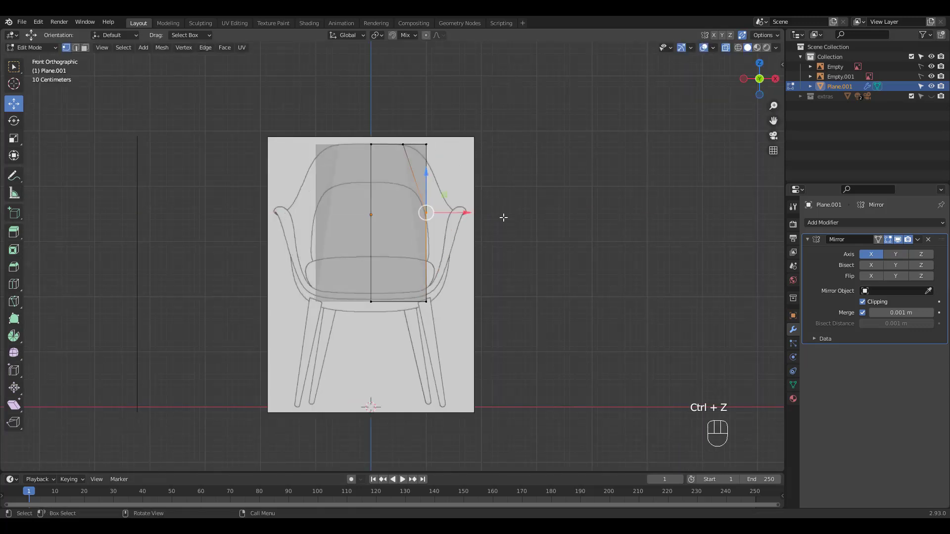
{"action": "left_click_drag", "start_coordinate": [469, 213], "coordinate": [521, 218]}
Move the seat's lower side vertices about 0.27 m outward along X.
{"action": "left_click", "coordinate": [426, 301]}
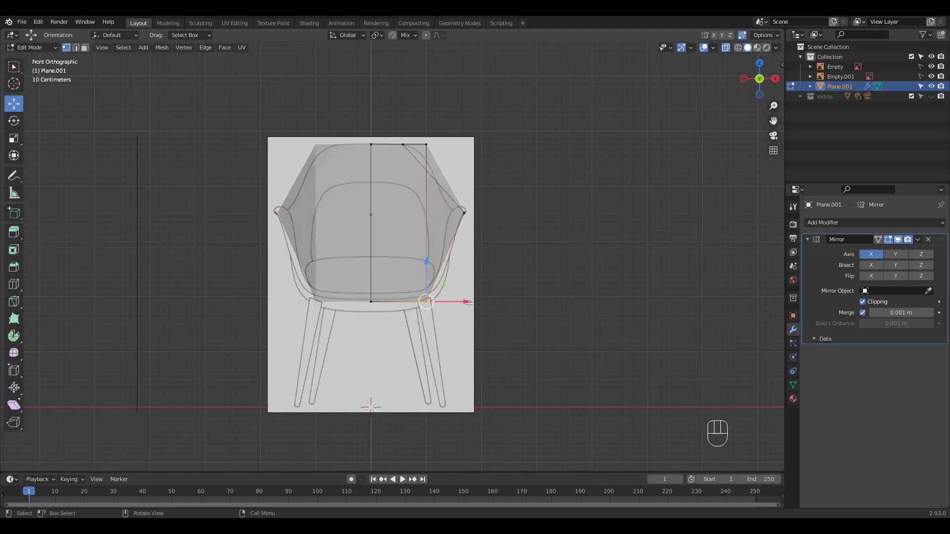
{"action": "left_click_drag", "start_coordinate": [469, 301], "coordinate": [484, 299]}
{"action": "middle_click_drag", "start_coordinate": [547, 219], "coordinate": [526, 234]}
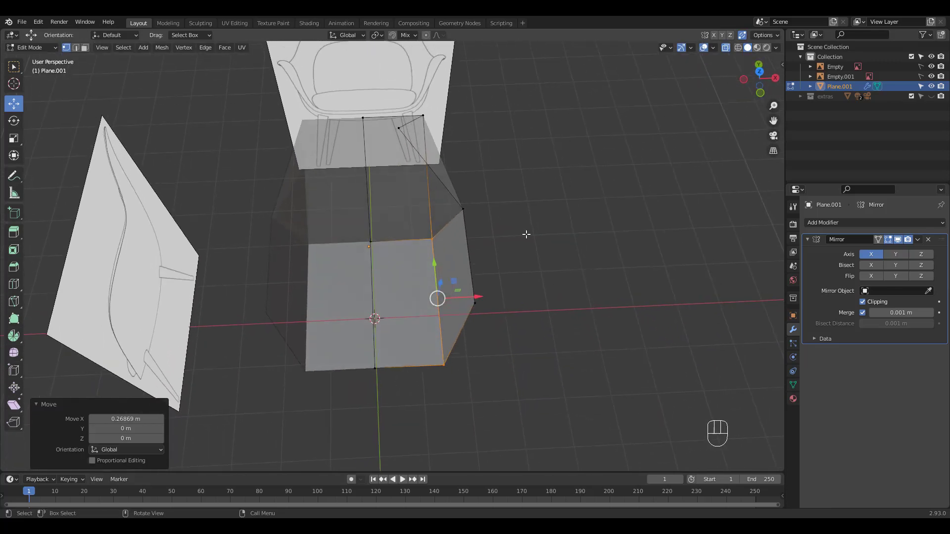
Reposition the backrest's two outer top corners along X to match the curved top in the front reference.
{"action": "left_click", "coordinate": [398, 128]}
{"action": "left_click_drag", "start_coordinate": [447, 133], "coordinate": [493, 127]}
{"action": "key", "text": "KP_1"}
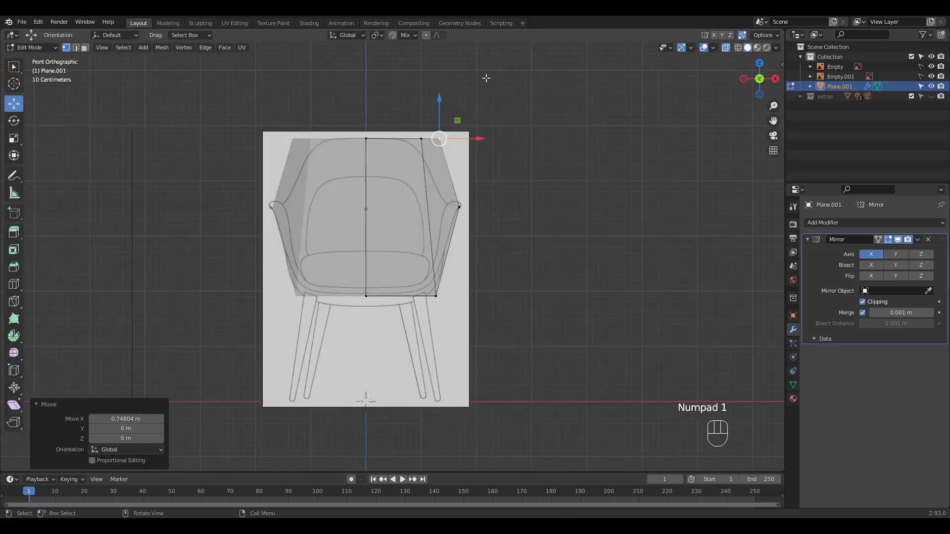
{"action": "left_click_drag", "start_coordinate": [399, 120], "coordinate": [437, 135]}
{"action": "left_click", "coordinate": [532, 146]}
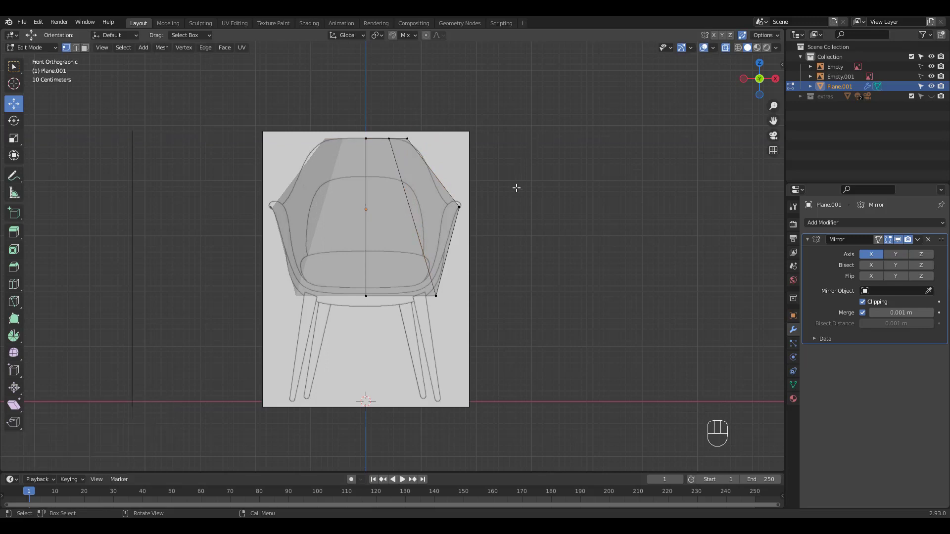
Add a loop cut through the middle of the seat and armrest, and lower its bottom vertices to the reference seat curve.
{"action": "key", "text": "KP_3"}
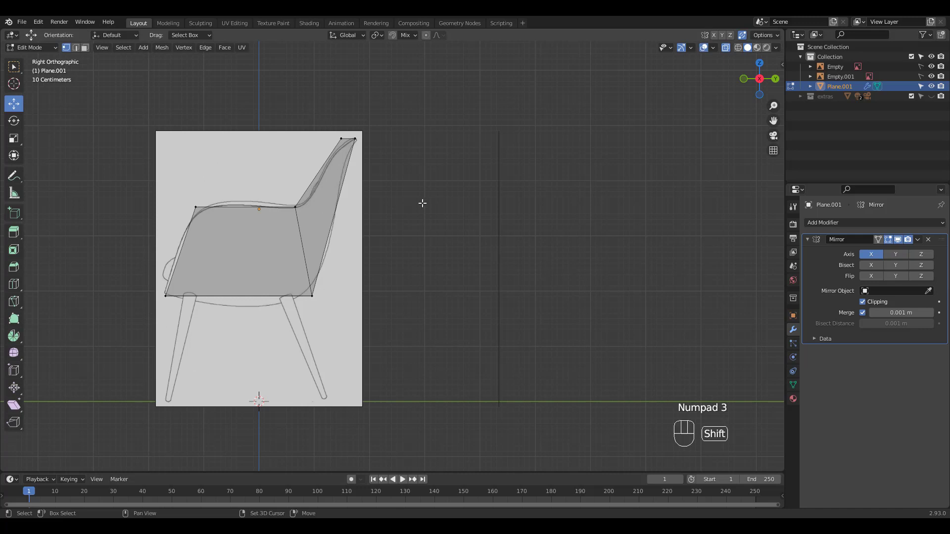
{"action": "middle_click_drag", "start_coordinate": [426, 206], "coordinate": [524, 197], "text": "shift"}
{"action": "key", "text": "ctrl+r"}
{"action": "left_click", "coordinate": [366, 209]}
{"action": "right_click", "coordinate": [365, 208]}
{"action": "left_click_drag", "start_coordinate": [380, 311], "coordinate": [363, 269]}
{"action": "key", "text": "g"}
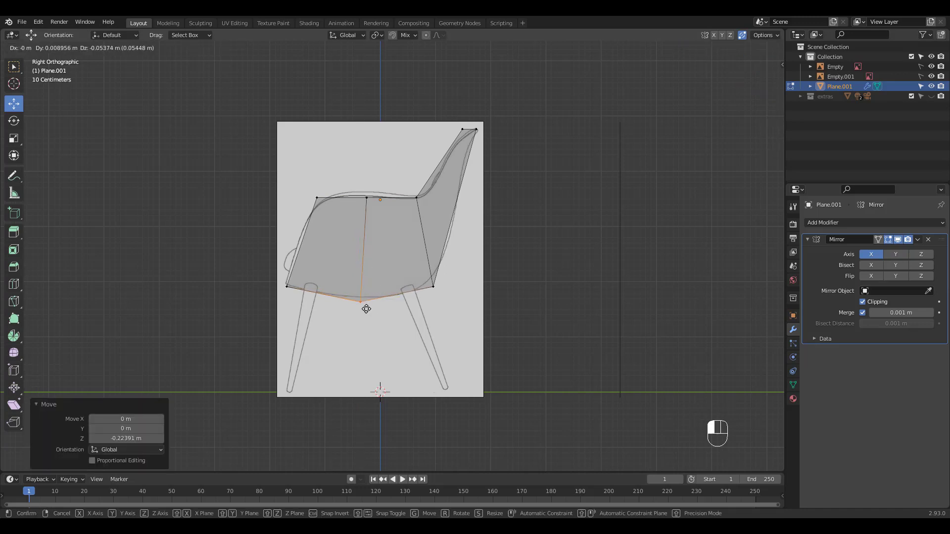
{"action": "left_click", "coordinate": [366, 306]}
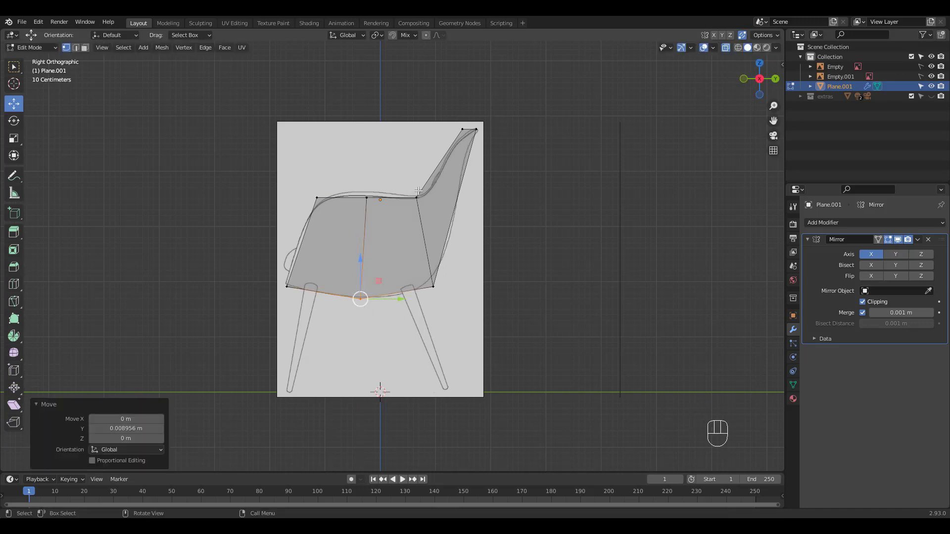
Add a level 2 Subdivision modifier to the chair shell in Object Mode with X-ray off.
{"action": "key", "text": "Tab"}
{"action": "middle_click_drag", "start_coordinate": [414, 186], "coordinate": [475, 219]}
{"action": "key", "text": "alt+z"}
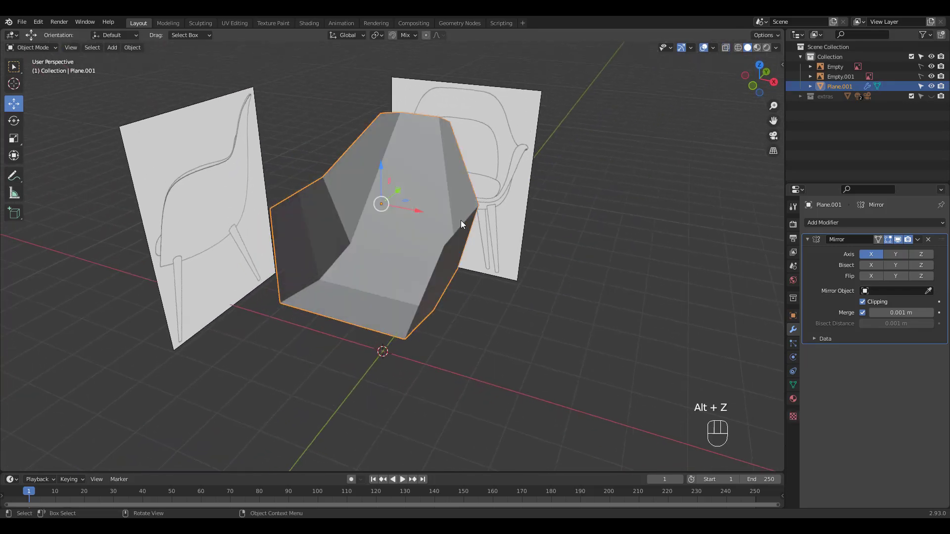
{"action": "key", "text": "ctrl+2"}
Shade the chair shell smooth and enable Auto Smooth for its normals.
{"action": "right_click", "coordinate": [423, 199]}
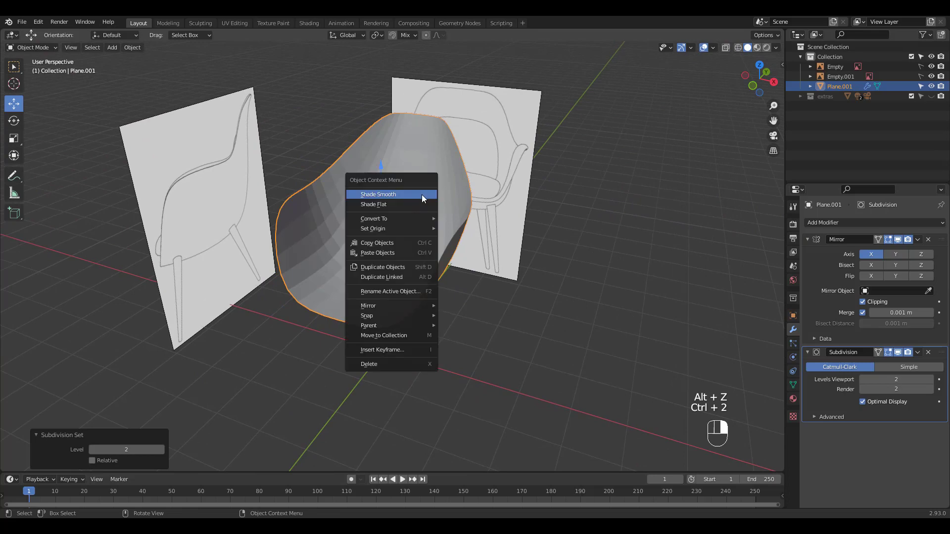
{"action": "left_click", "coordinate": [420, 194]}
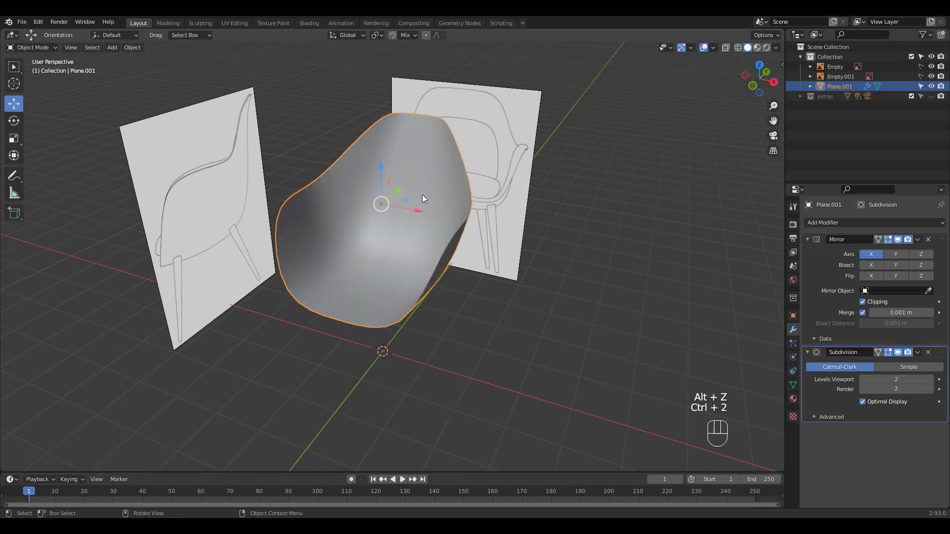
{"action": "left_click", "coordinate": [793, 385]}
{"action": "left_click", "coordinate": [864, 407]}
In Edit Mode side view, move the armrest's front upper corner up and forward to fit the smoothed shell to the reference.
{"action": "middle_click_drag", "start_coordinate": [379, 215], "coordinate": [418, 203]}
{"action": "key", "text": "Tab"}
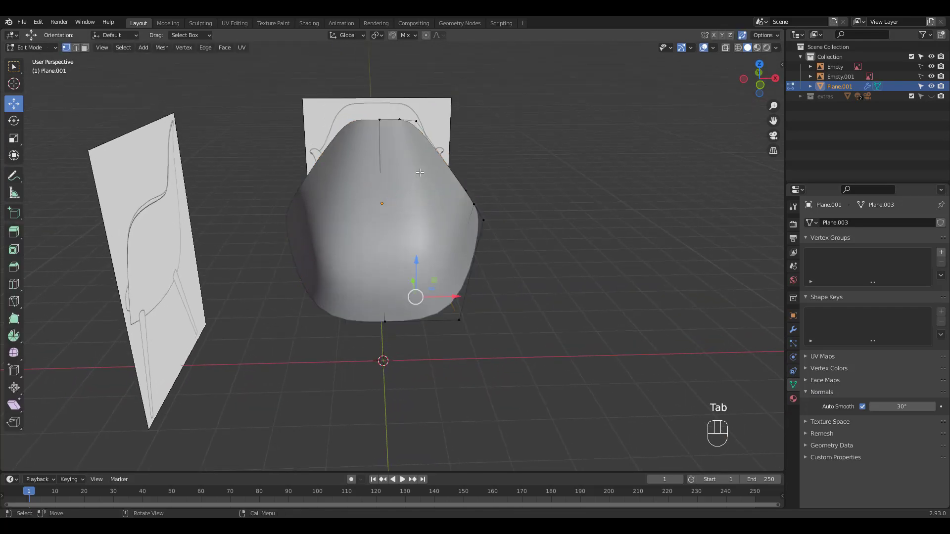
{"action": "key", "text": "alt+z"}
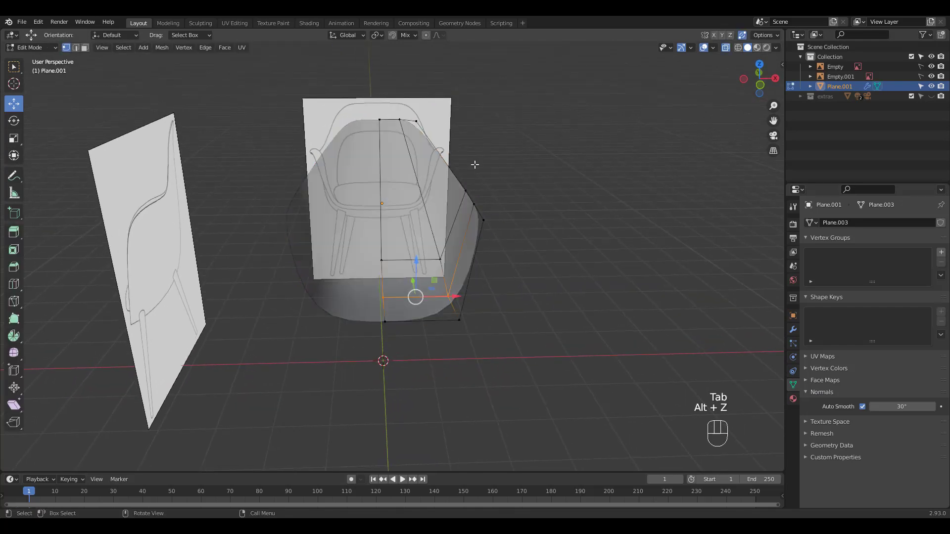
{"action": "key", "text": "KP_3"}
{"action": "middle_click_drag", "start_coordinate": [377, 179], "coordinate": [343, 173], "text": "shift"}
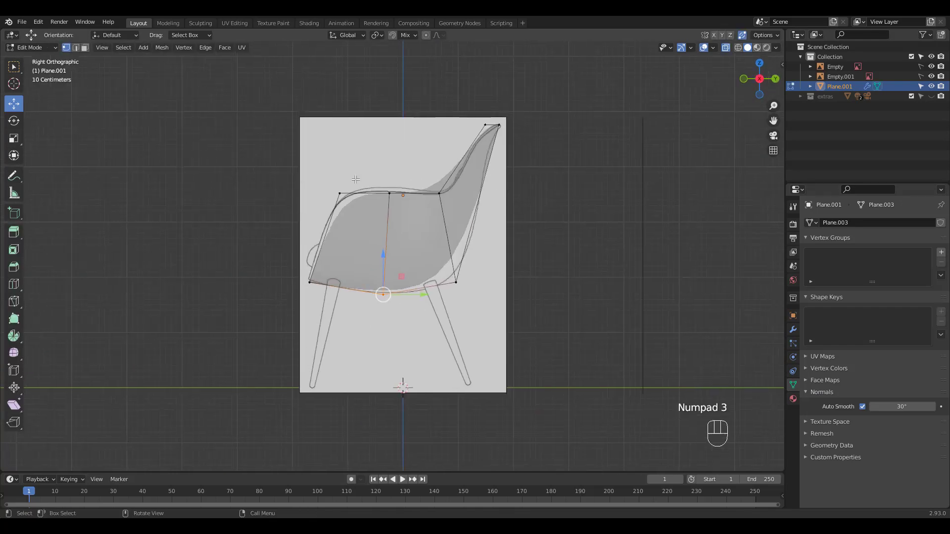
{"action": "left_click", "coordinate": [340, 193]}
{"action": "key", "text": "g"}
{"action": "left_click", "coordinate": [333, 184]}
Add a loop cut across the lower backrest and adjust its outer vertex toward the armrest curve in the side reference.
{"action": "key", "text": "ctrl+r"}
{"action": "left_click", "coordinate": [471, 200]}
{"action": "left_click", "coordinate": [469, 207]}
{"action": "left_click", "coordinate": [459, 166]}
{"action": "key", "text": "g"}
{"action": "left_click", "coordinate": [457, 180]}
{"action": "key", "text": "ctrl+z"}
Move the seat's rear bottom corner slightly back and down to fill out the side profile.
{"action": "left_click", "coordinate": [459, 285]}
{"action": "key", "text": "g"}
{"action": "left_click", "coordinate": [465, 294]}
Add a loop cut across the upper backrest, fit its vertices to the side outline, and lower the outer top corner about 0.07 m.
{"action": "key", "text": "ctrl+r"}
{"action": "double_click", "coordinate": [484, 170]}
{"action": "left_click", "coordinate": [487, 169]}
{"action": "key", "text": "g"}
{"action": "left_click", "coordinate": [485, 164]}
{"action": "left_click", "coordinate": [467, 150]}
{"action": "key", "text": "g"}
{"action": "left_click", "coordinate": [465, 153]}
{"action": "left_click_drag", "start_coordinate": [490, 99], "coordinate": [478, 132]}
{"action": "left_click_drag", "start_coordinate": [485, 98], "coordinate": [485, 102]}
In front view, move the upper backrest's outer vertices and the seat's lower side vertices slightly outward along X.
{"action": "key", "text": "KP_1"}
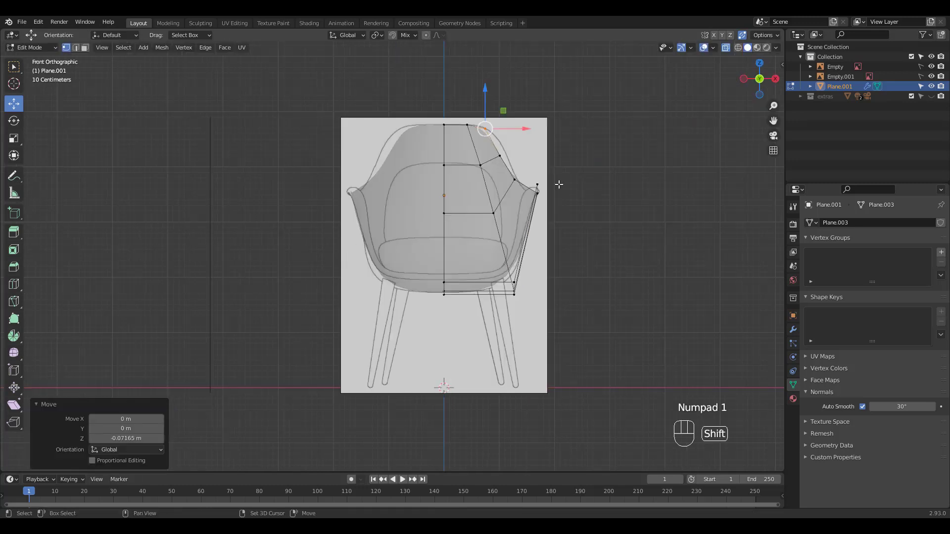
{"action": "middle_click_drag", "start_coordinate": [558, 178], "coordinate": [558, 194], "text": "shift"}
{"action": "left_click", "coordinate": [499, 171], "text": "shift"}
{"action": "left_click_drag", "start_coordinate": [530, 156], "coordinate": [538, 154]}
{"action": "left_click_drag", "start_coordinate": [534, 322], "coordinate": [507, 290]}
{"action": "left_click_drag", "start_coordinate": [555, 305], "coordinate": [564, 305]}
Add a loop cut running along the shell's side and slide it toward the outer rim.
{"action": "key", "text": "ctrl+r"}
{"action": "left_click", "coordinate": [537, 220]}
{"action": "left_click", "coordinate": [539, 203]}
{"action": "left_click", "coordinate": [587, 198]}
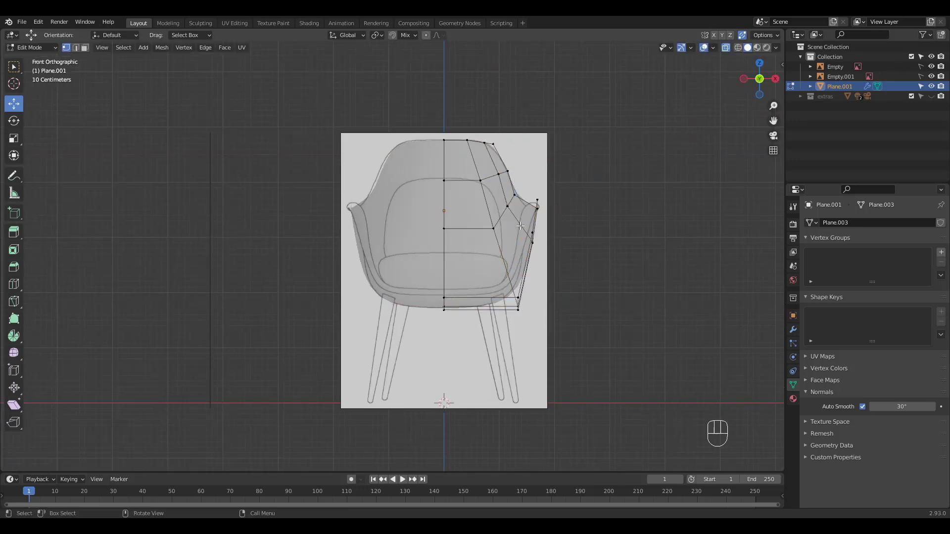
Reposition individual shell vertices in side view to follow the reference outline more closely.
{"action": "key", "text": "KP_3"}
{"action": "middle_click_drag", "start_coordinate": [495, 193], "coordinate": [754, 181], "text": "shift"}
{"action": "left_click", "coordinate": [257, 189]}
{"action": "mouse_move", "coordinate": [257, 189]}
{"action": "left_mouse_down"}
{"action": "mouse_move", "coordinate": [274, 204]}
{"action": "mouse_move", "coordinate": [266, 194]}
{"action": "left_mouse_up"}
{"action": "left_click", "coordinate": [248, 229]}
{"action": "left_click_drag", "start_coordinate": [249, 229], "coordinate": [248, 238]}
Slide the shell's side vertices along their edges to refine the armrest curve in front view.
{"action": "middle_click_drag", "start_coordinate": [321, 198], "coordinate": [555, 256]}
{"action": "key", "text": "alt+z"}
{"action": "key", "text": "KP_1"}
{"action": "key", "text": "alt+z"}
{"action": "left_click", "coordinate": [513, 223]}
{"action": "key", "text": "g"}
{"action": "key", "text": "g"}
{"action": "left_click", "coordinate": [521, 227]}
{"action": "key", "text": "g"}
{"action": "key", "text": "g"}
{"action": "key", "text": "ctrl+z"}
{"action": "key", "text": "g"}
{"action": "key", "text": "g"}
{"action": "left_click", "coordinate": [575, 176]}
Orbit around the shell and slide another vertex along its edge to even out the surface.
{"action": "middle_click_drag", "start_coordinate": [594, 188], "coordinate": [569, 195]}
{"action": "left_click", "coordinate": [676, 263]}
{"action": "key", "text": "g"}
{"action": "key", "text": "g"}
{"action": "left_click", "coordinate": [672, 182]}
In side view, select the vertices along the shell's front edge and move them slightly forward along Y.
{"action": "key", "text": "KP_3"}
{"action": "middle_click_drag", "start_coordinate": [485, 213], "coordinate": [431, 181], "text": "shift"}
{"action": "left_click", "coordinate": [452, 108]}
{"action": "left_click", "coordinate": [340, 412], "text": "shift"}
{"action": "left_click_drag", "start_coordinate": [316, 144], "coordinate": [433, 433]}
{"action": "left_click_drag", "start_coordinate": [405, 330], "coordinate": [399, 329]}
In side view, reposition the shell's lower front corner and underside vertices to follow the reference outline.
{"action": "middle_click_drag", "start_coordinate": [543, 171], "coordinate": [542, 237], "text": "ctrl"}
{"action": "left_click", "coordinate": [452, 275]}
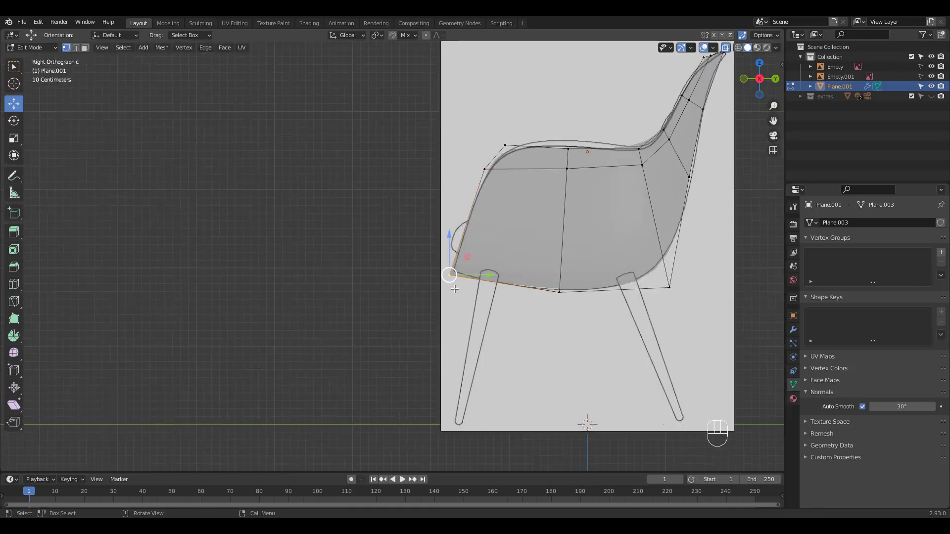
{"action": "left_click_drag", "start_coordinate": [453, 237], "coordinate": [453, 232]}
{"action": "left_click_drag", "start_coordinate": [452, 273], "coordinate": [453, 271]}
{"action": "left_click", "coordinate": [557, 303]}
{"action": "left_click_drag", "start_coordinate": [557, 302], "coordinate": [553, 307]}
Adjust the middle and rear armrest vertices in side view to match the reference armrest line.
{"action": "left_click", "coordinate": [568, 156]}
{"action": "left_click_drag", "start_coordinate": [569, 157], "coordinate": [568, 153]}
{"action": "left_click", "coordinate": [642, 159]}
{"action": "left_click_drag", "start_coordinate": [642, 162], "coordinate": [645, 167]}
{"action": "left_click_drag", "start_coordinate": [645, 167], "coordinate": [647, 169]}
{"action": "middle_click_drag", "start_coordinate": [647, 168], "coordinate": [692, 227]}
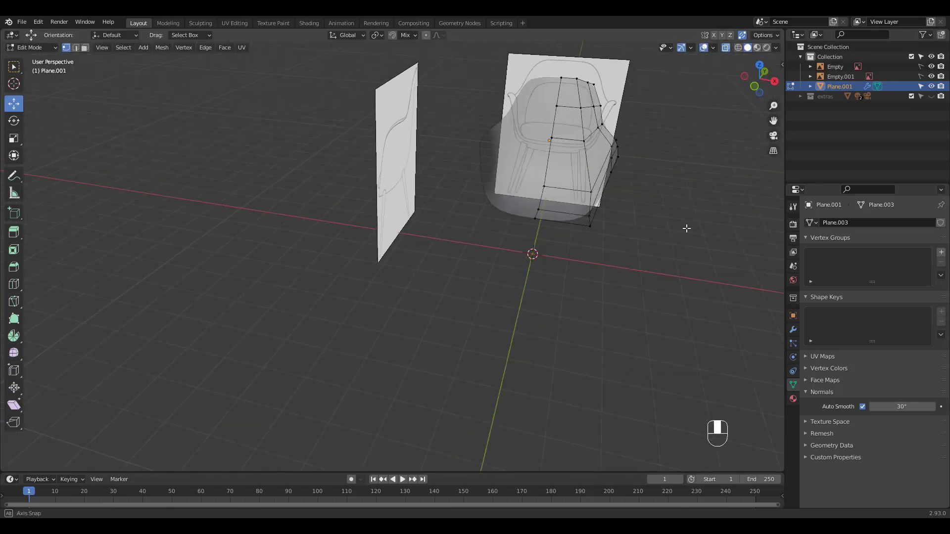
Undo the last vertex move, and in front view shift the armrest vertex slightly up along Z and outward along X.
{"action": "key", "text": "KP_1"}
{"action": "middle_click_drag", "start_coordinate": [636, 137], "coordinate": [613, 159]}
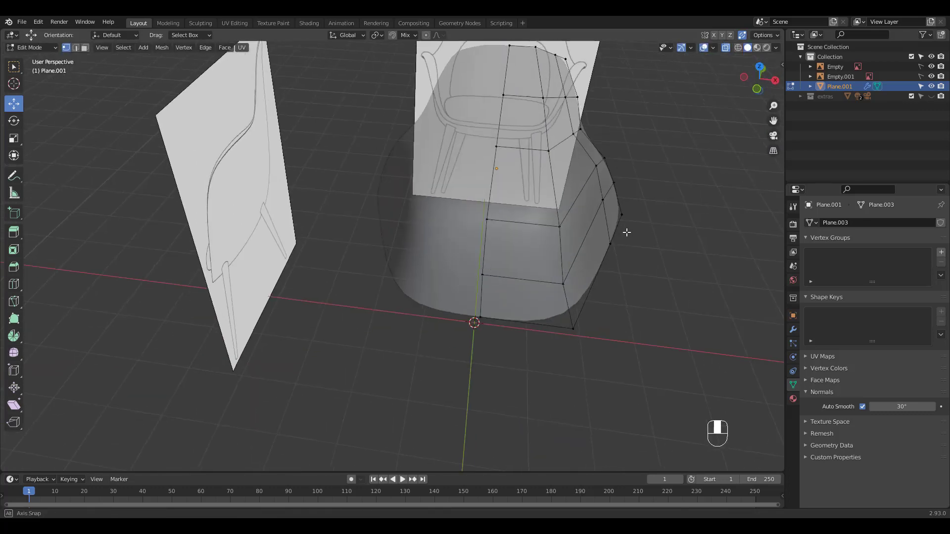
{"action": "key", "text": "KP_1"}
{"action": "key", "text": "ctrl+z"}
{"action": "left_click_drag", "start_coordinate": [591, 167], "coordinate": [591, 160]}
{"action": "left_click_drag", "start_coordinate": [625, 197], "coordinate": [629, 197]}
In front view, shift the shell's side and lower corner vertices slightly inward along X to follow the reference.
{"action": "left_click_drag", "start_coordinate": [574, 209], "coordinate": [611, 243]}
{"action": "left_click_drag", "start_coordinate": [620, 222], "coordinate": [618, 223]}
{"action": "left_click_drag", "start_coordinate": [553, 289], "coordinate": [608, 310]}
{"action": "key", "text": "ctrl+z"}
{"action": "left_click_drag", "start_coordinate": [603, 310], "coordinate": [601, 310]}
{"action": "scroll", "coordinate": [602, 217], "scroll_direction": "down", "scroll_amount": 1}
Move the armrest's front top vertex vertically along Z in side view to fit the reference curve.
{"action": "left_click", "coordinate": [569, 175]}
{"action": "left_click_drag", "start_coordinate": [598, 174], "coordinate": [601, 174]}
{"action": "key", "text": "alt+z"}
{"action": "middle_click_drag", "start_coordinate": [589, 193], "coordinate": [589, 168]}
{"action": "key", "text": "KP_3"}
{"action": "key", "text": "alt+z"}
{"action": "key", "text": "ctrl+z"}
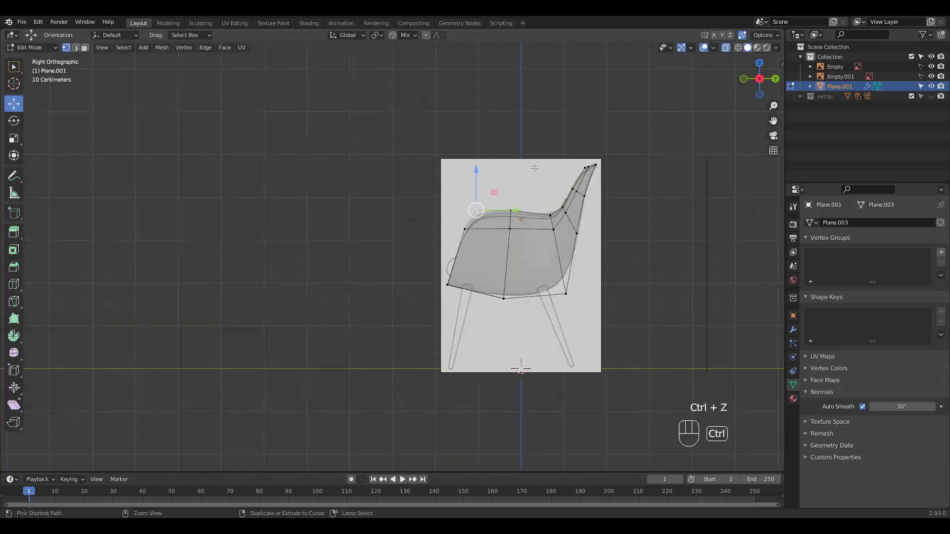
{"action": "key", "text": "g"}
{"action": "key", "text": "z"}
{"action": "left_click", "coordinate": [492, 177]}
Reposition the rear armrest vertex near the backrest to smooth the transition, and check the solid shell in perspective.
{"action": "middle_click_drag", "start_coordinate": [492, 176], "coordinate": [654, 236]}
{"action": "key", "text": "KP_1"}
{"action": "left_click", "coordinate": [465, 209]}
{"action": "left_click", "coordinate": [487, 216]}
{"action": "left_click_drag", "start_coordinate": [465, 210], "coordinate": [524, 220]}
{"action": "middle_click_drag", "start_coordinate": [572, 235], "coordinate": [550, 217]}
{"action": "key", "text": "ctrl+z"}
{"action": "left_click", "coordinate": [497, 193]}
{"action": "mouse_move", "coordinate": [523, 205]}
{"action": "left_mouse_down"}
{"action": "mouse_move", "coordinate": [532, 208]}
{"action": "mouse_move", "coordinate": [508, 199]}
{"action": "left_mouse_up"}
{"action": "middle_click_drag", "start_coordinate": [544, 194], "coordinate": [540, 174]}
{"action": "key", "text": "alt+z"}
{"action": "scroll", "coordinate": [524, 178], "scroll_direction": "up", "scroll_amount": 4}
{"action": "middle_click_drag", "start_coordinate": [540, 174], "coordinate": [589, 163], "text": "shift"}
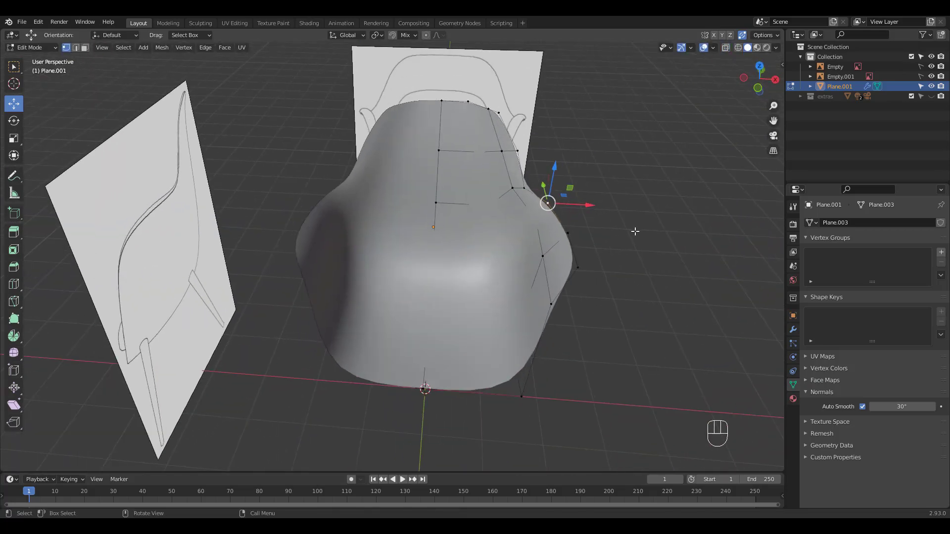
Add a Solidify modifier to the shell in Object Mode and place it between the Mirror and Subdivision modifiers.
{"action": "key", "text": "Tab"}
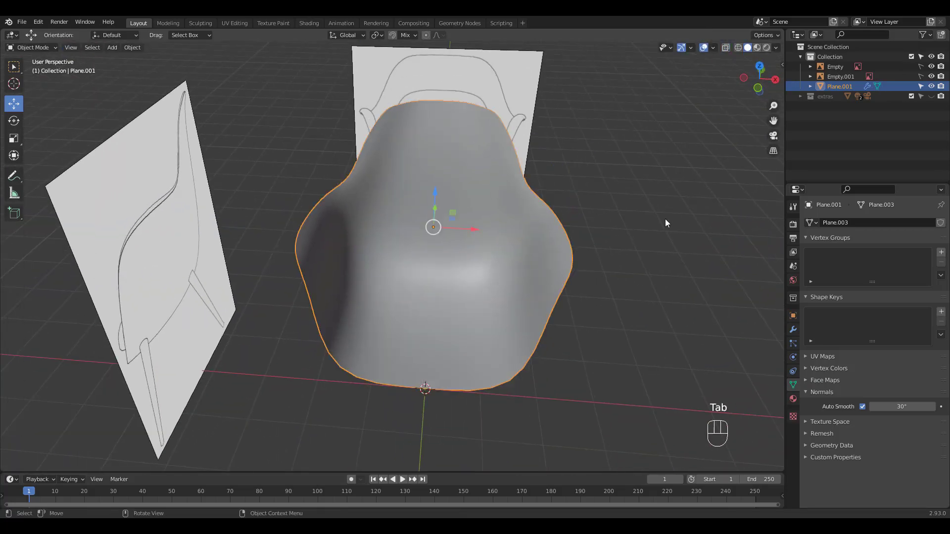
{"action": "left_click", "coordinate": [793, 330]}
{"action": "left_click", "coordinate": [822, 223]}
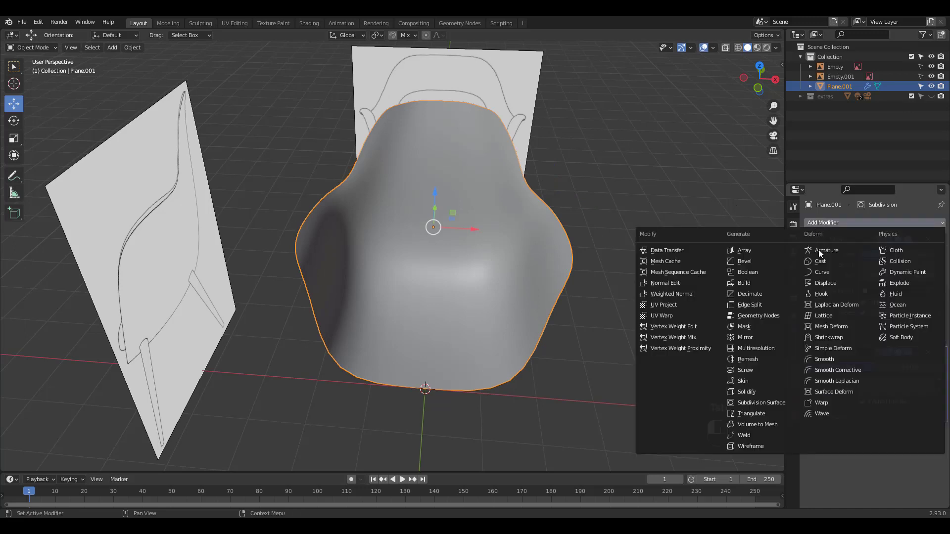
{"action": "left_click", "coordinate": [746, 391]}
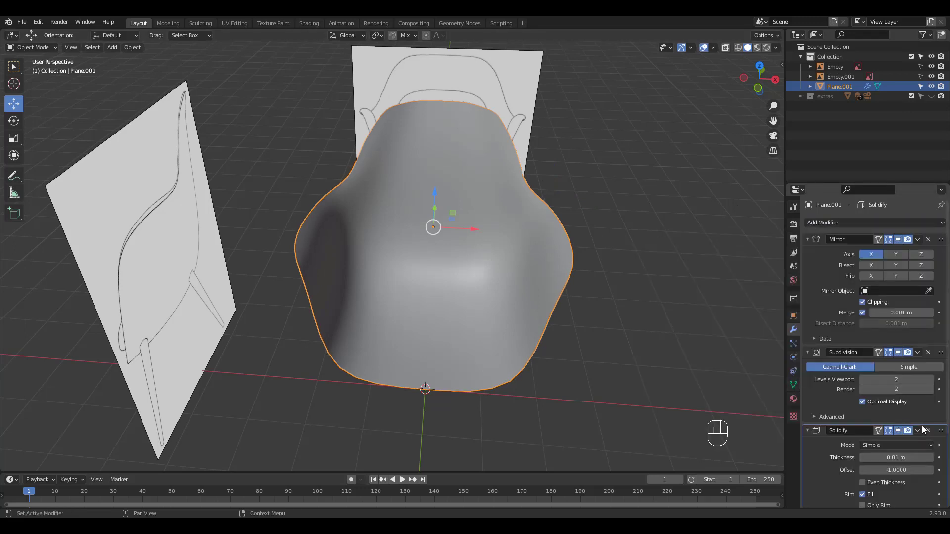
{"action": "left_click_drag", "start_coordinate": [942, 425], "coordinate": [940, 352]}
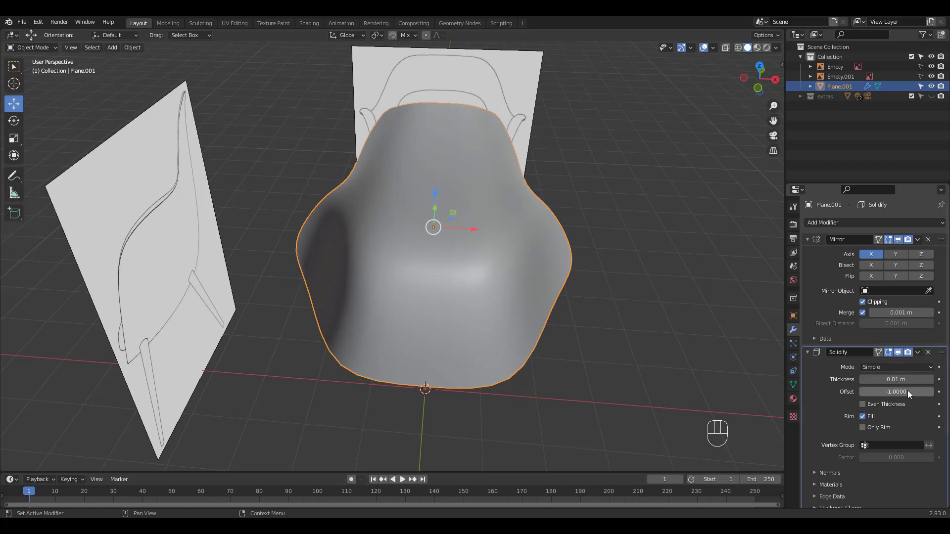
Set the Solidify thickness to -0.19 m and apply the modifier.
{"action": "left_click_drag", "start_coordinate": [896, 379], "coordinate": [891, 380]}
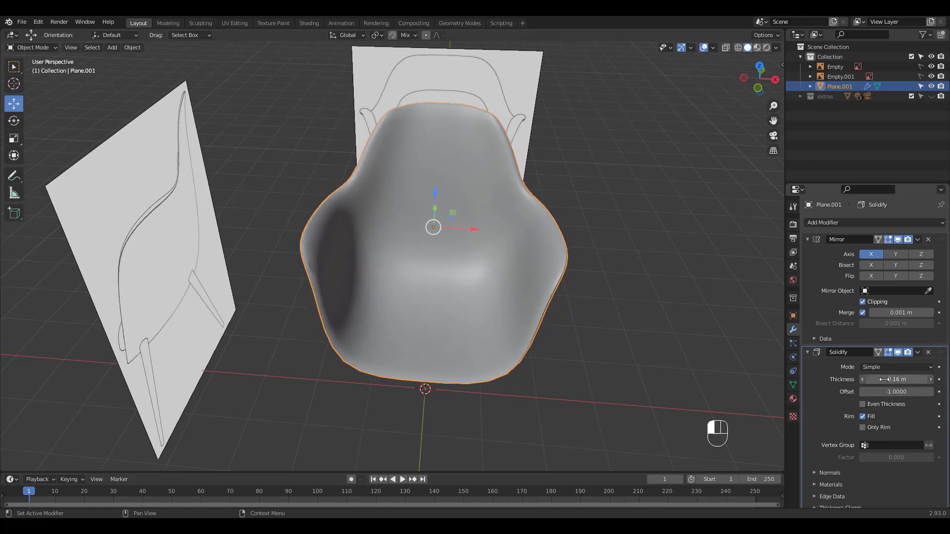
{"action": "left_click_drag", "start_coordinate": [884, 380], "coordinate": [878, 380]}
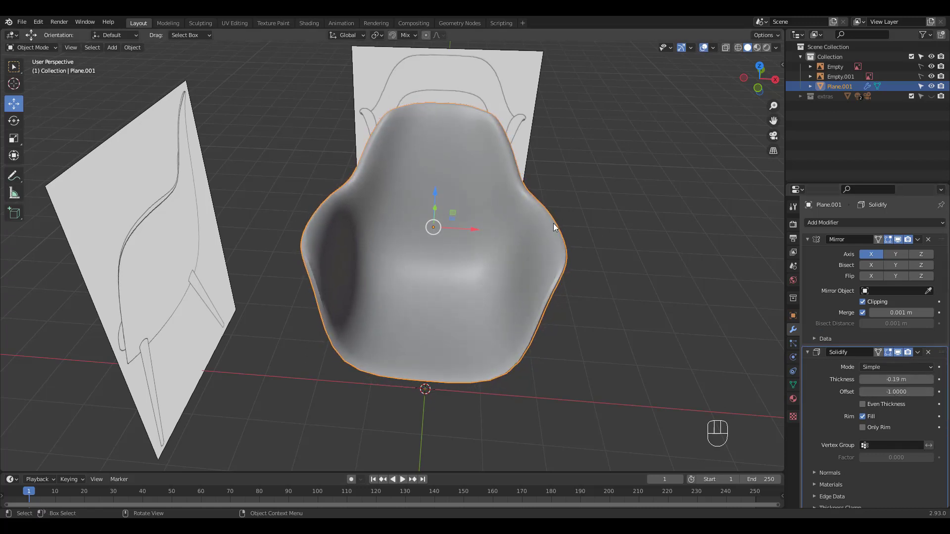
{"action": "middle_click_drag", "start_coordinate": [553, 222], "coordinate": [541, 194]}
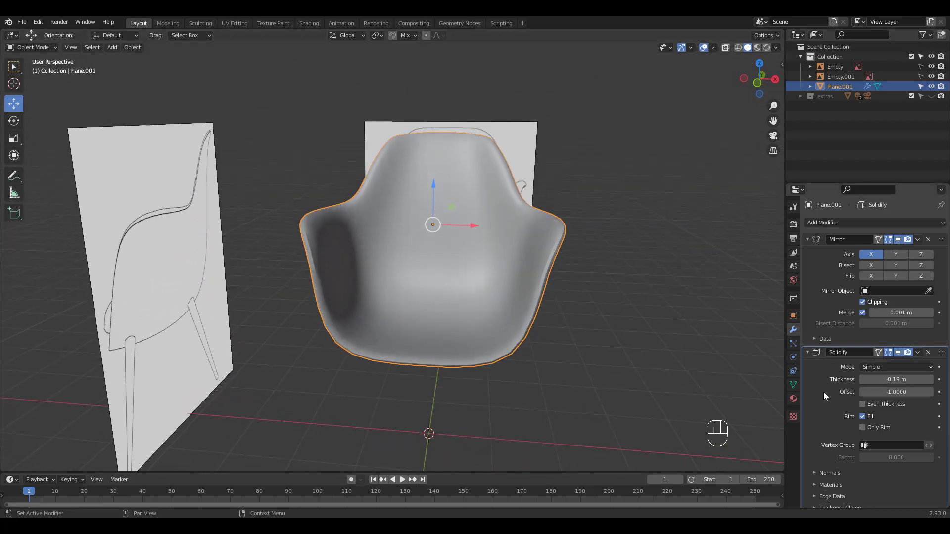
{"action": "key", "text": "ctrl+a"}
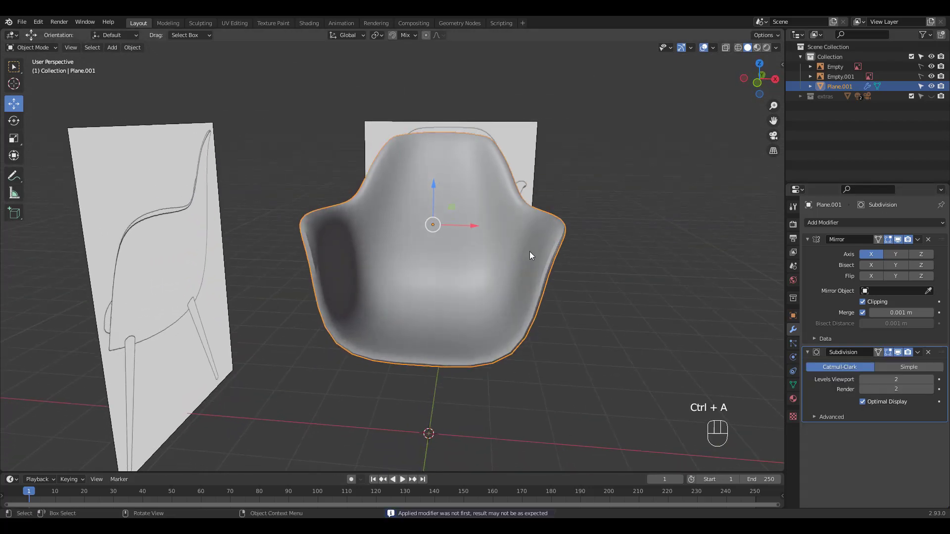
In Edit Mode, select the strip of inner faces along the shell's mirror centre line and delete those faces.
{"action": "key", "text": "Tab"}
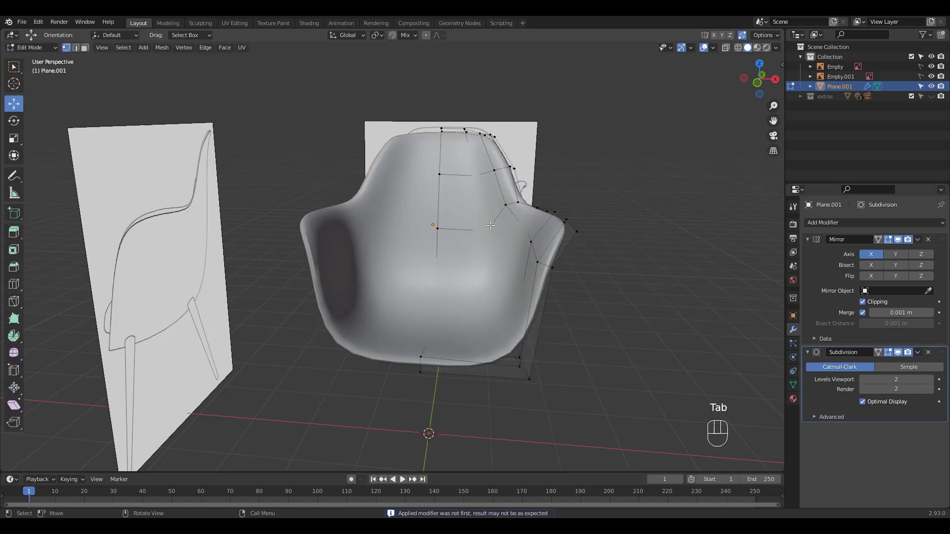
{"action": "middle_click_drag", "start_coordinate": [475, 219], "coordinate": [523, 212]}
{"action": "key", "text": "alt+z"}
{"action": "key", "text": "3"}
{"action": "left_click", "coordinate": [433, 168]}
{"action": "middle_click_drag", "start_coordinate": [544, 395], "coordinate": [570, 420], "text": "shift"}
{"action": "left_click", "coordinate": [573, 416], "text": "ctrl"}
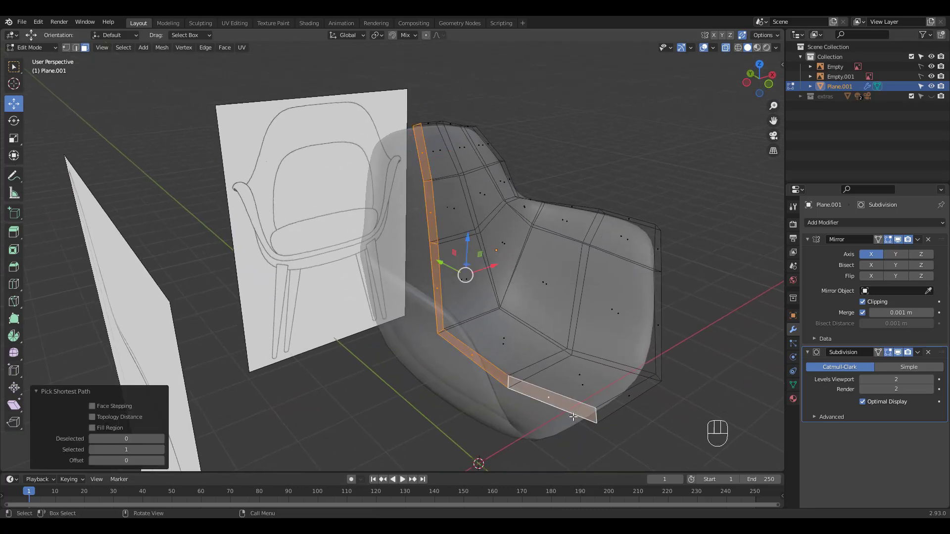
{"action": "key", "text": "x"}
{"action": "left_click", "coordinate": [572, 363]}
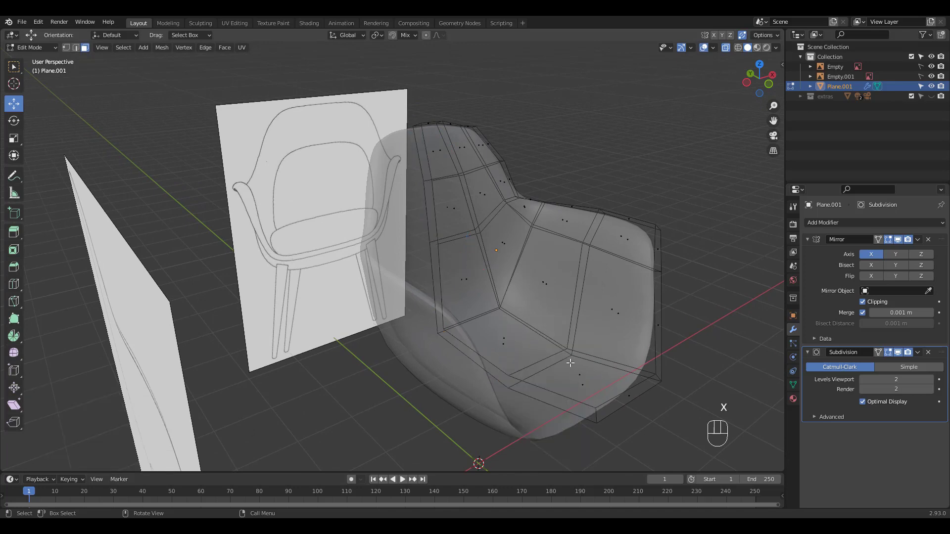
In front view, box-select the centre-line vertices and move them along X against the mirror plane.
{"action": "key", "text": "KP_1"}
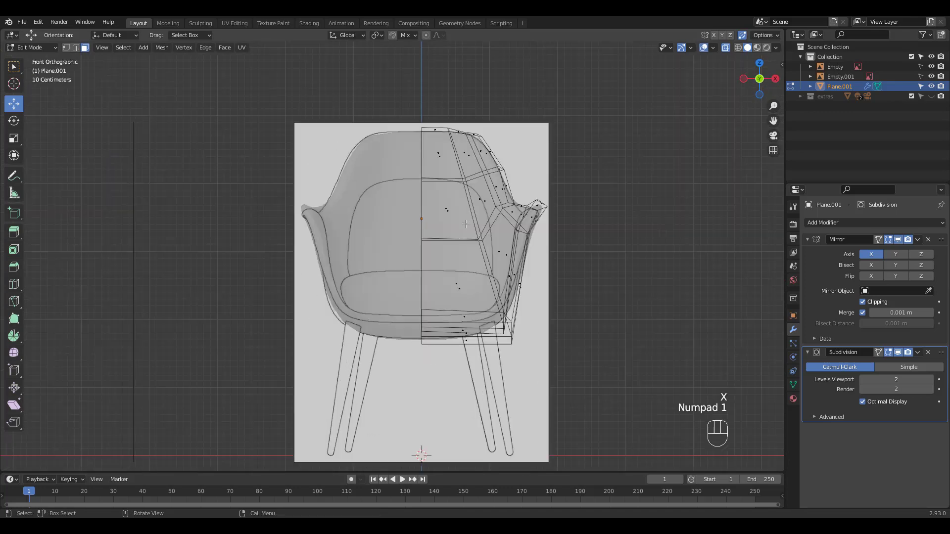
{"action": "key", "text": "1"}
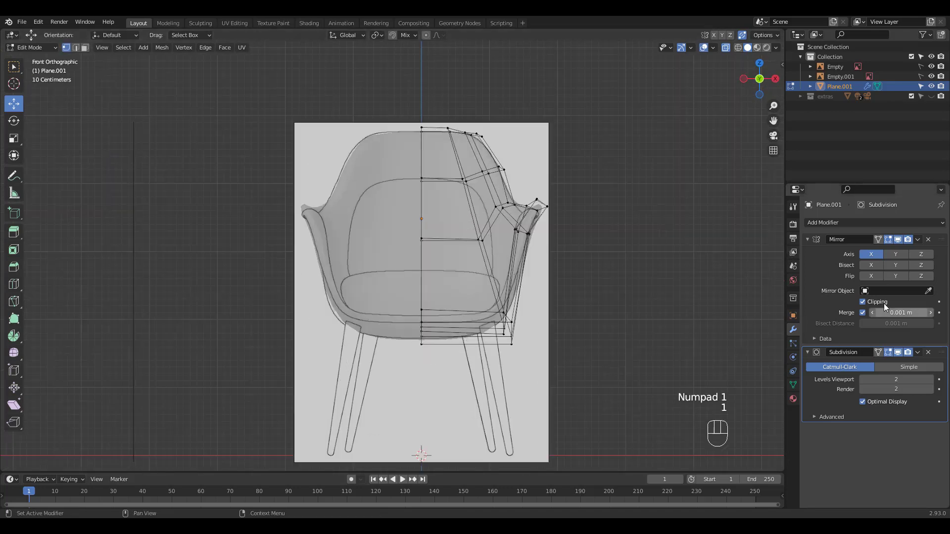
{"action": "left_click_drag", "start_coordinate": [377, 102], "coordinate": [438, 364]}
{"action": "mouse_move", "coordinate": [467, 261]}
{"action": "left_mouse_down"}
{"action": "mouse_move", "coordinate": [474, 257]}
{"action": "mouse_move", "coordinate": [439, 257]}
{"action": "mouse_move", "coordinate": [449, 257]}
{"action": "left_mouse_up"}
{"action": "left_click_drag", "start_coordinate": [549, 307], "coordinate": [558, 331]}
{"action": "key", "text": "ctrl+z"}
Adjust the thickened shell's vertices around the upper backrest in front view to fit the reference outline.
{"action": "left_click", "coordinate": [564, 257]}
{"action": "left_click_drag", "start_coordinate": [515, 190], "coordinate": [559, 220]}
{"action": "left_click", "coordinate": [589, 143]}
{"action": "left_click_drag", "start_coordinate": [489, 115], "coordinate": [457, 144]}
{"action": "left_click", "coordinate": [554, 152]}
{"action": "left_click_drag", "start_coordinate": [513, 134], "coordinate": [456, 153]}
{"action": "left_click_drag", "start_coordinate": [470, 95], "coordinate": [470, 92]}
Refine the armrest vertices in front view, moving the inner edge about 0.007 m along X and -0.015 m along Z.
{"action": "left_click", "coordinate": [551, 157]}
{"action": "left_click_drag", "start_coordinate": [567, 220], "coordinate": [518, 179]}
{"action": "left_click_drag", "start_coordinate": [535, 174], "coordinate": [534, 178]}
{"action": "left_click_drag", "start_coordinate": [573, 211], "coordinate": [574, 211]}
{"action": "left_click", "coordinate": [583, 222]}
{"action": "left_click_drag", "start_coordinate": [561, 230], "coordinate": [531, 208]}
{"action": "left_click_drag", "start_coordinate": [560, 194], "coordinate": [560, 194]}
In side view, nudge the vertices along the shell's front edge to follow the reference, and clear the selection.
{"action": "key", "text": "KP_3"}
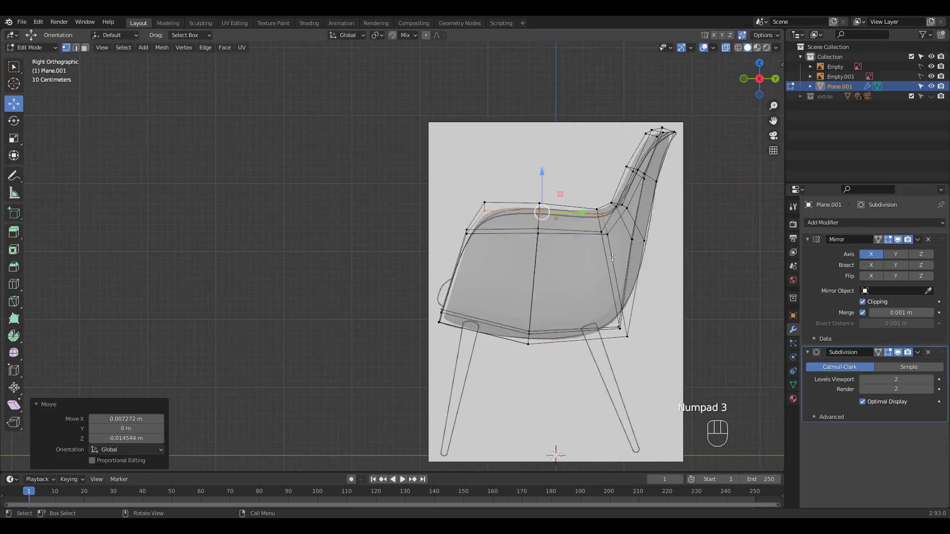
{"action": "left_click", "coordinate": [484, 203]}
{"action": "key", "text": "g"}
{"action": "key", "text": "z"}
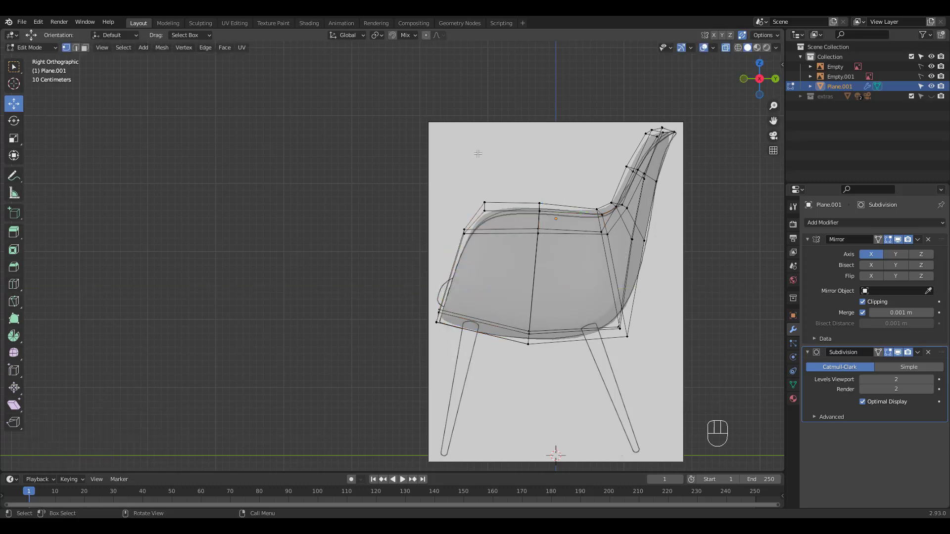
{"action": "left_click", "coordinate": [487, 174]}
{"action": "key", "text": "alt+a"}
Slide individual vertices on the backrest and armrest along their edges to even out the shell's surface.
{"action": "key", "text": "KP_1"}
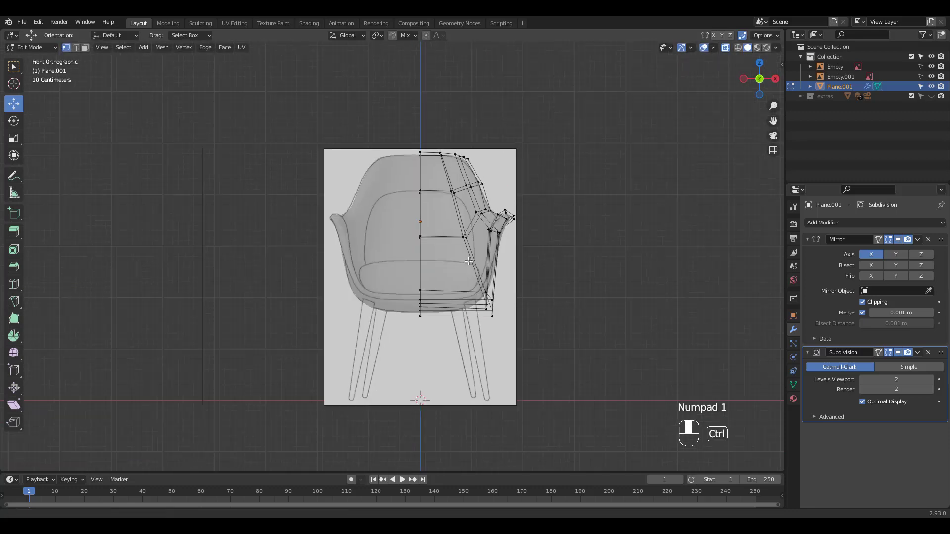
{"action": "key", "text": "alt+z"}
{"action": "middle_click_drag", "start_coordinate": [528, 222], "coordinate": [448, 173]}
{"action": "left_click", "coordinate": [448, 172]}
{"action": "key", "text": "g"}
{"action": "key", "text": "g"}
{"action": "left_click", "coordinate": [444, 172]}
{"action": "left_click", "coordinate": [447, 215]}
{"action": "key", "text": "g"}
{"action": "key", "text": "g"}
{"action": "left_click", "coordinate": [473, 198]}
{"action": "key", "text": "g"}
{"action": "key", "text": "g"}
Set the viewport subdivision level to 3 and add a centred loop cut at the shell's front rim.
{"action": "middle_click_drag", "start_coordinate": [615, 222], "coordinate": [652, 189]}
{"action": "left_click", "coordinate": [929, 380]}
{"action": "middle_click_drag", "start_coordinate": [524, 297], "coordinate": [480, 279]}
{"action": "key", "text": "ctrl+r"}
{"action": "left_click", "coordinate": [409, 342]}
{"action": "right_click", "coordinate": [408, 342]}
In face select mode, move faces on the front rim and armrest slightly to refine the shell's edge.
{"action": "key", "text": "3"}
{"action": "left_click", "coordinate": [443, 329]}
{"action": "left_click_drag", "start_coordinate": [440, 269], "coordinate": [441, 285]}
{"action": "left_click", "coordinate": [474, 172]}
{"action": "left_click", "coordinate": [465, 135], "text": "shift"}
{"action": "middle_click_drag", "start_coordinate": [559, 174], "coordinate": [489, 175]}
{"action": "left_click_drag", "start_coordinate": [496, 145], "coordinate": [503, 143]}
{"action": "middle_click_drag", "start_coordinate": [505, 208], "coordinate": [602, 203]}
{"action": "left_click", "coordinate": [602, 203]}
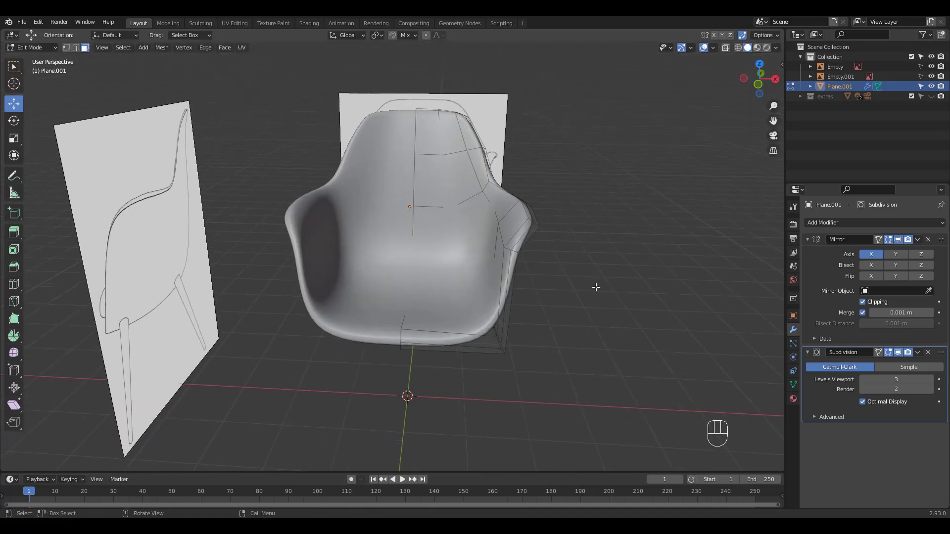
In front view, add a single-vertex mesh and move it about 1.289 m along X to the outer leg's foot.
{"action": "key", "text": "Tab"}
{"action": "key", "text": "KP_1"}
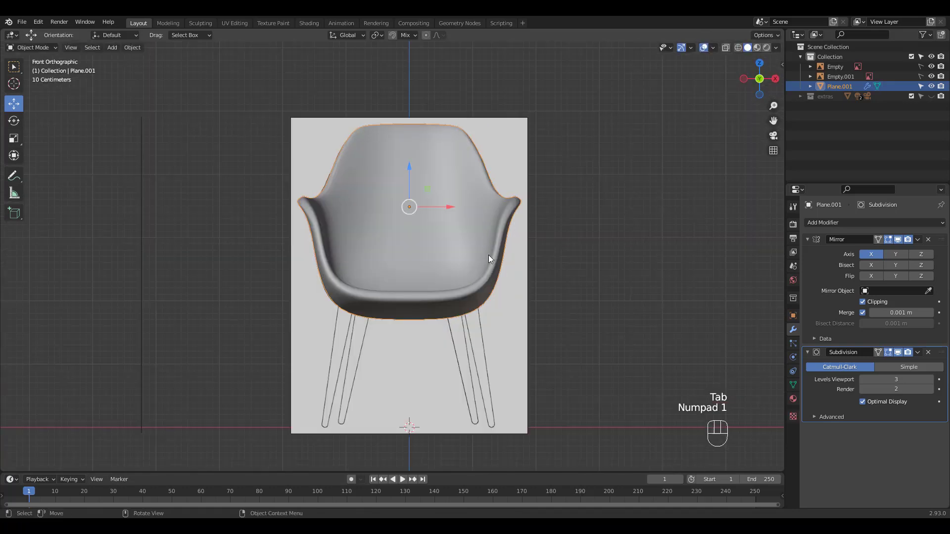
{"action": "key", "text": "shift+a"}
{"action": "mouse_move", "coordinate": [482, 300]}
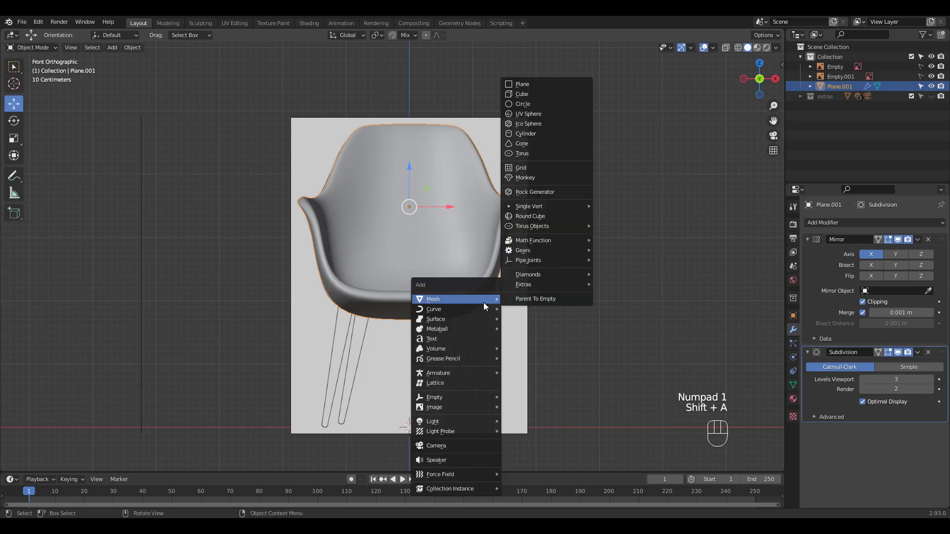
{"action": "mouse_move", "coordinate": [569, 205]}
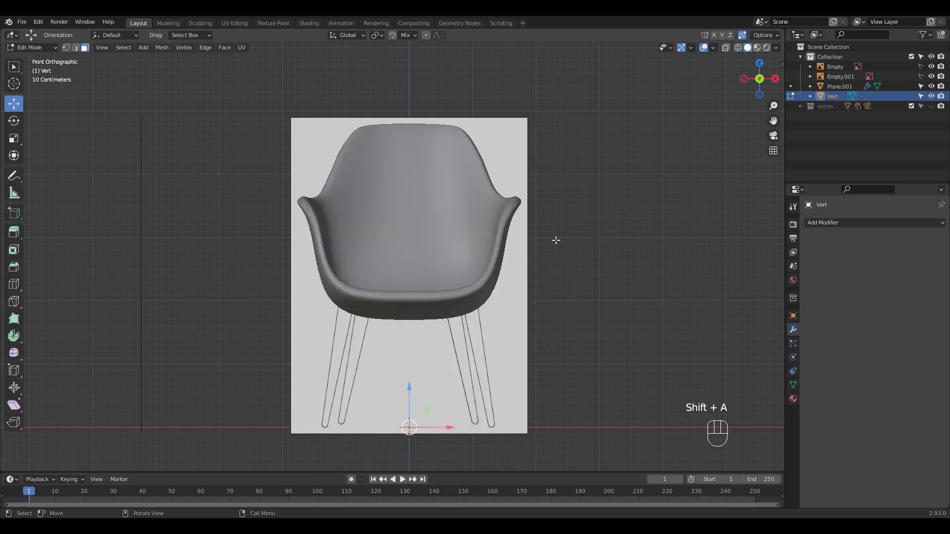
{"action": "left_click", "coordinate": [615, 205]}
{"action": "left_click_drag", "start_coordinate": [449, 427], "coordinate": [533, 430]}
Extrude the vertex up along the leg to the seat, about -0.305 m in X and 1.915 m in Z.
{"action": "key", "text": "e"}
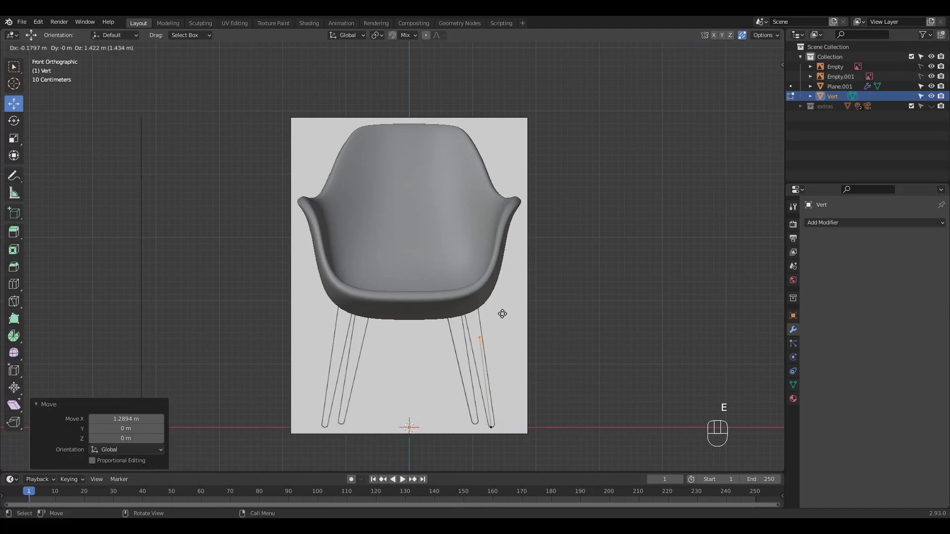
{"action": "left_click", "coordinate": [494, 284]}
{"action": "key", "text": "KP_3"}
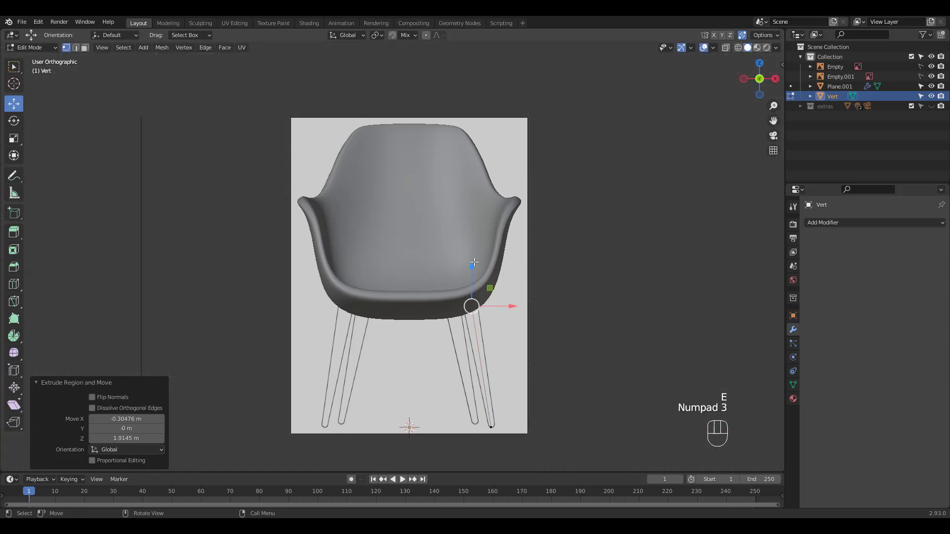
In side view with X-ray on, move the edge onto the front leg, shifting its top vertex about 0.391 m in Y and 0.031 m in Z.
{"action": "key", "text": "alt+z"}
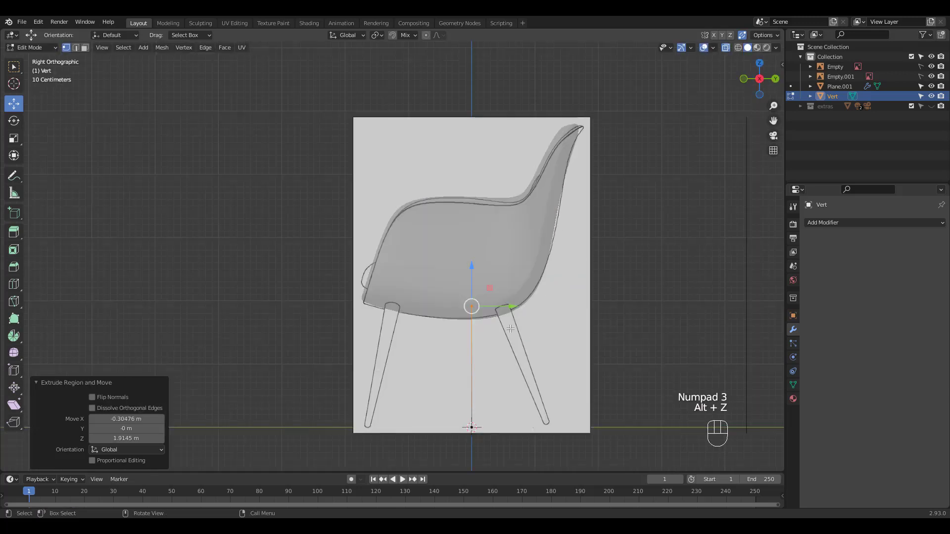
{"action": "key", "text": "a"}
{"action": "left_click_drag", "start_coordinate": [511, 366], "coordinate": [401, 368]}
{"action": "left_click", "coordinate": [377, 307]}
{"action": "key", "text": "g"}
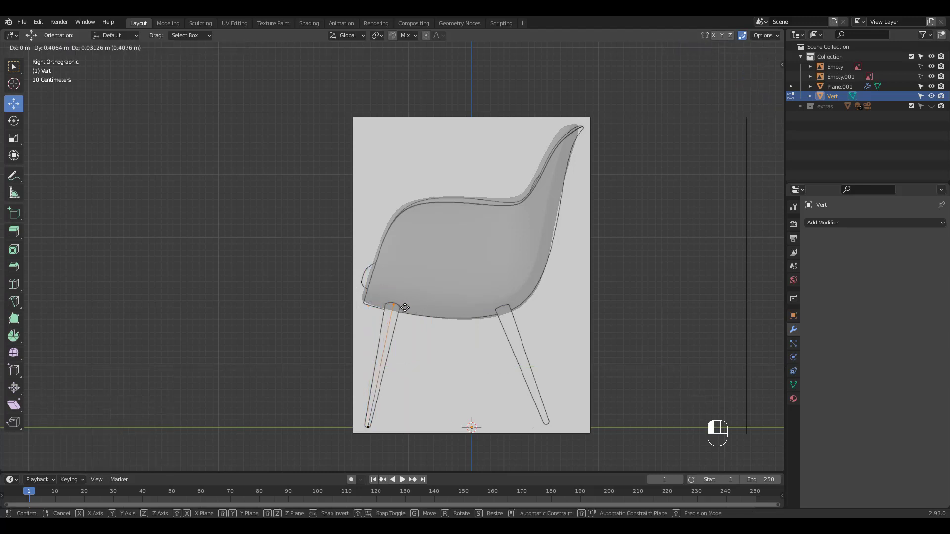
{"action": "left_click", "coordinate": [404, 307]}
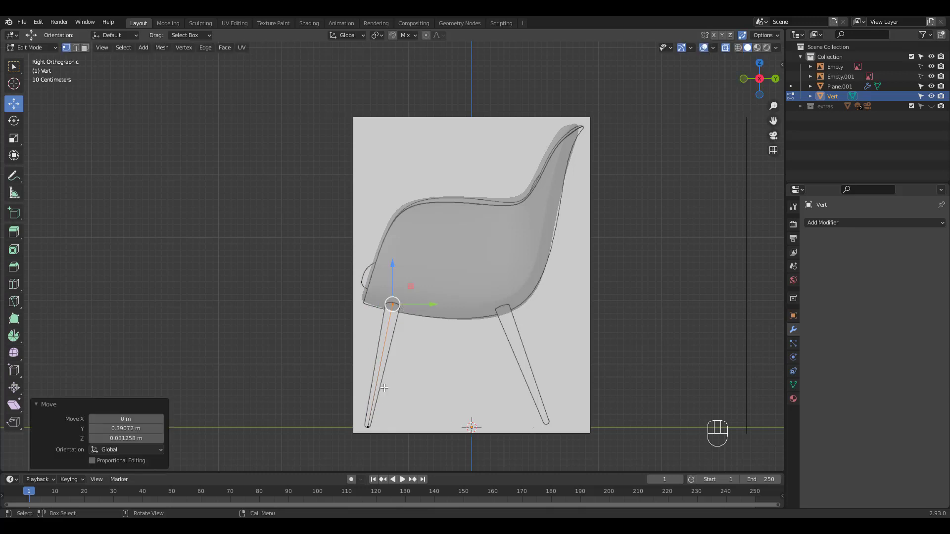
{"action": "left_click", "coordinate": [366, 431]}
{"action": "left_click_drag", "start_coordinate": [376, 427], "coordinate": [392, 423]}
{"action": "key", "text": "Tab"}
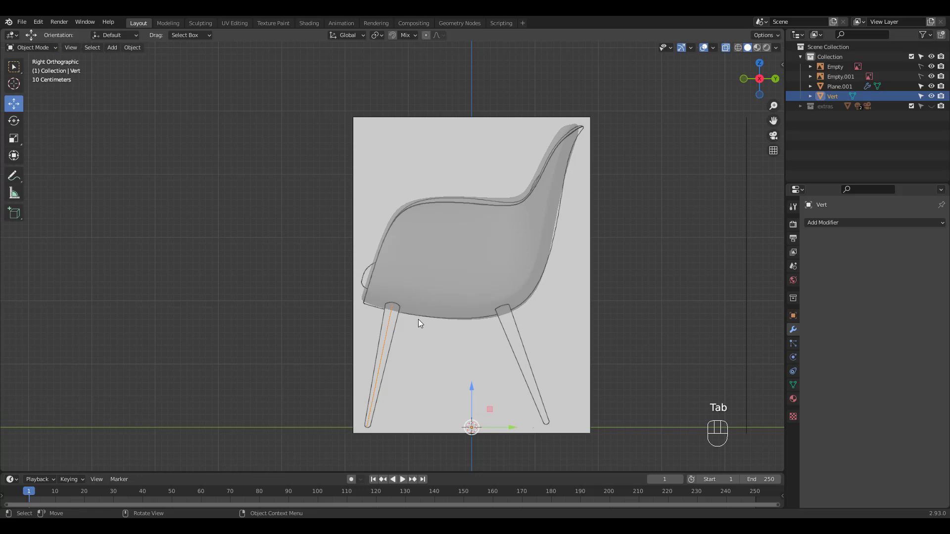
Convert the front leg's edge to a curve and give it a round bevel depth of 0.12 m.
{"action": "key", "text": "q"}
{"action": "left_click", "coordinate": [409, 319]}
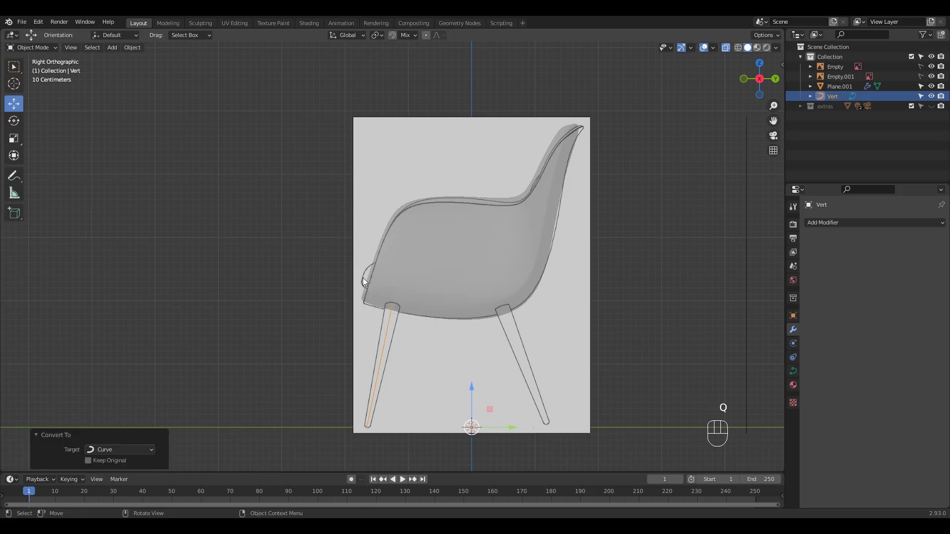
{"action": "key", "text": "KP_1"}
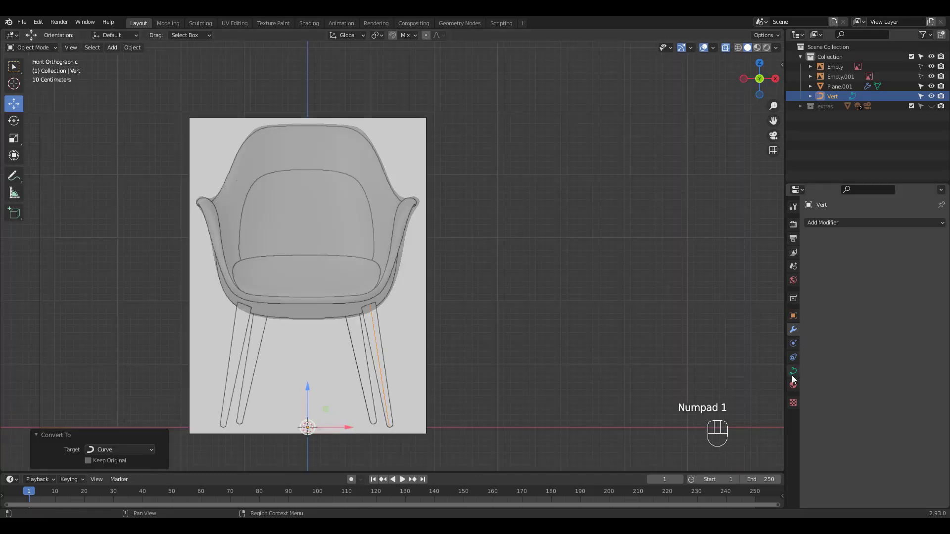
{"action": "left_click", "coordinate": [792, 371]}
{"action": "left_click_drag", "start_coordinate": [896, 491], "coordinate": [910, 491]}
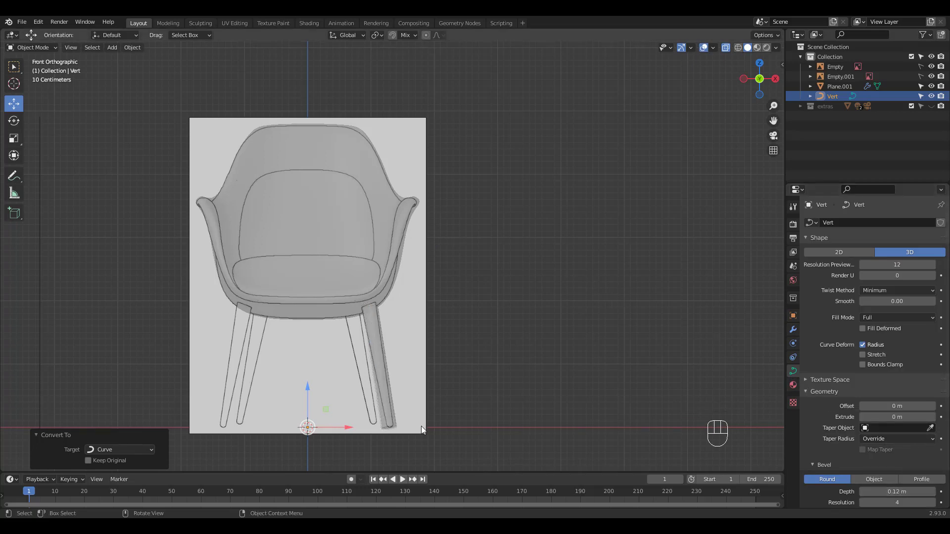
Taper the front leg by shrinking the radius of its foot control point by a factor of about 0.521.
{"action": "key", "text": "Tab"}
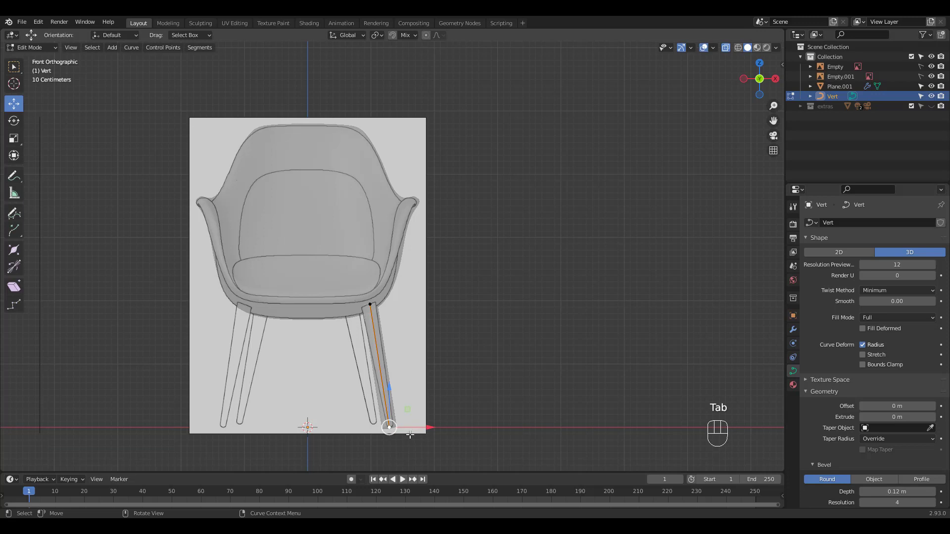
{"action": "key", "text": "alt+s"}
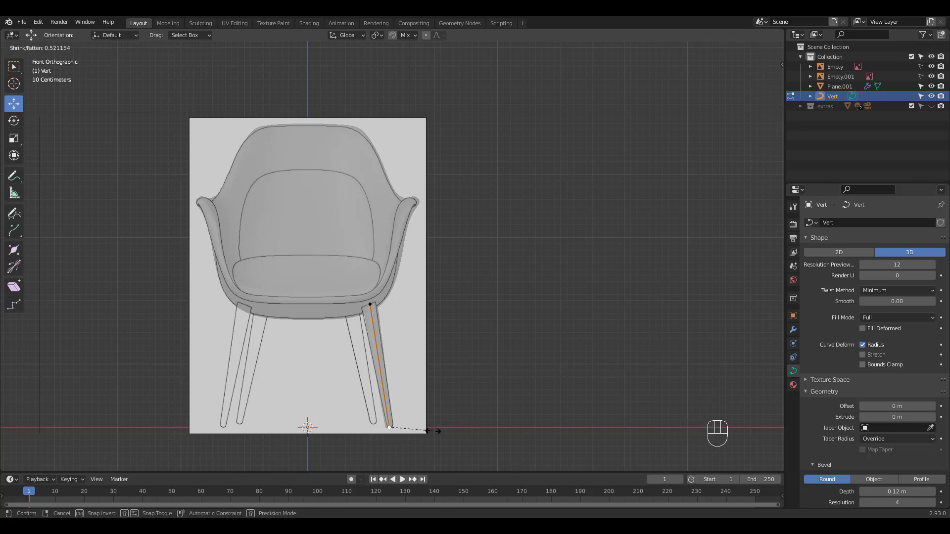
{"action": "left_click", "coordinate": [438, 432]}
{"action": "double_click", "coordinate": [135, 398]}
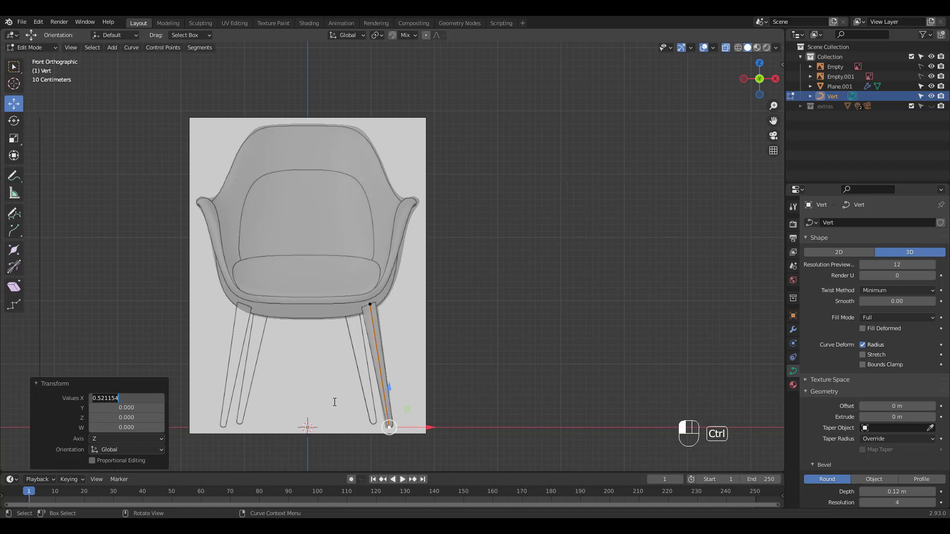
{"action": "left_click", "coordinate": [481, 352]}
{"action": "key", "text": "Tab"}
Add a single-vertex mesh at the rear leg's foot and extrude it up to the seat, about -0.367 m in X and 1.844 m in Z.
{"action": "key", "text": "shift+a"}
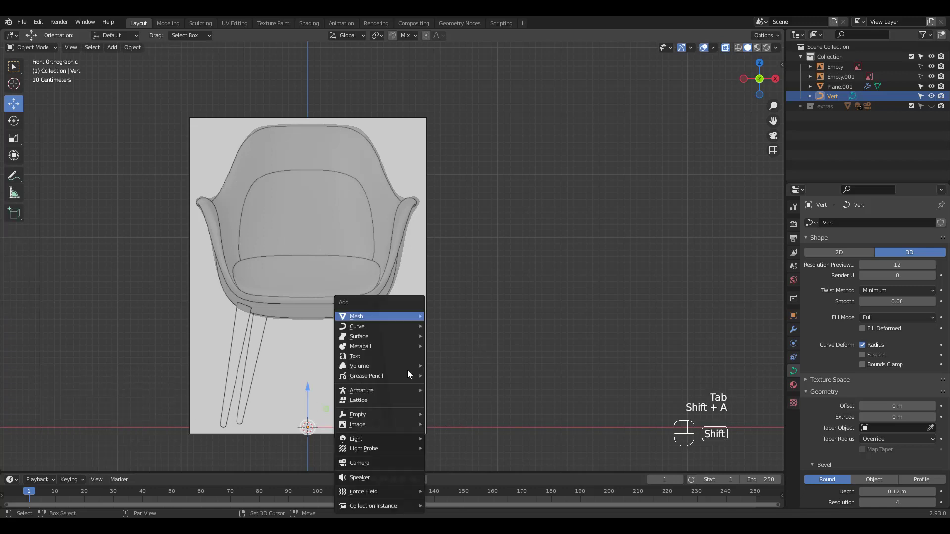
{"action": "mouse_move", "coordinate": [401, 317]}
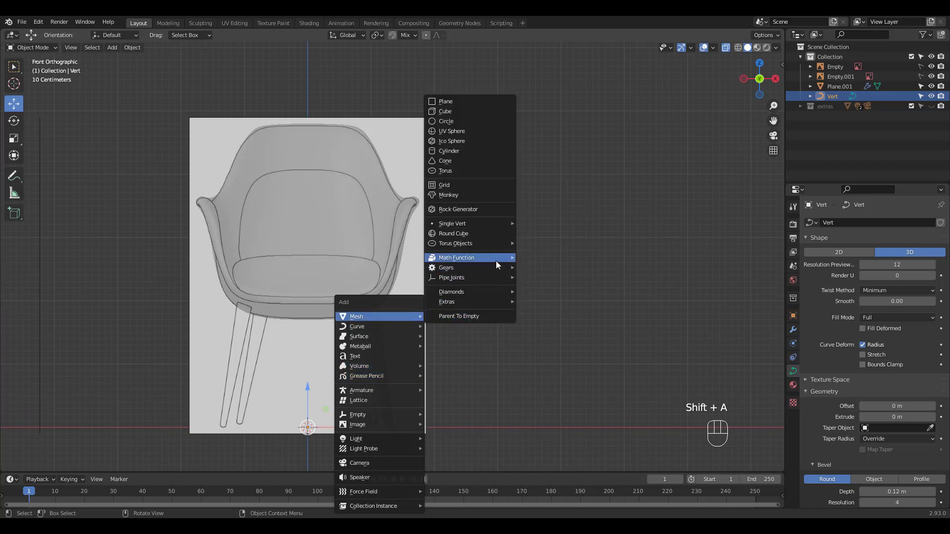
{"action": "mouse_move", "coordinate": [491, 223]}
{"action": "left_click", "coordinate": [543, 222]}
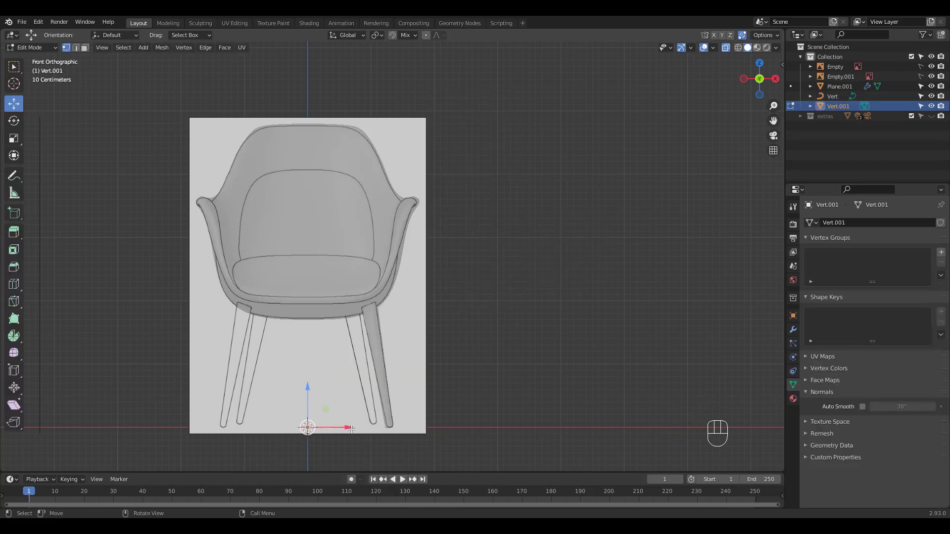
{"action": "left_click_drag", "start_coordinate": [349, 428], "coordinate": [403, 428]}
{"action": "key", "text": "e"}
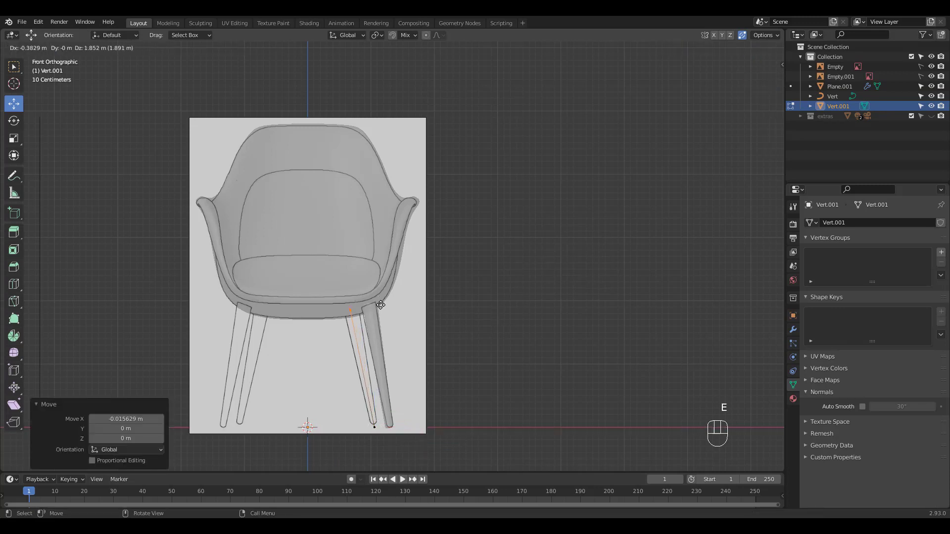
{"action": "left_click", "coordinate": [381, 304]}
In side view, move the new edge onto the rear leg, shifting its top vertex about -0.727 m in Y and 0.063 m in Z.
{"action": "key", "text": "KP_3"}
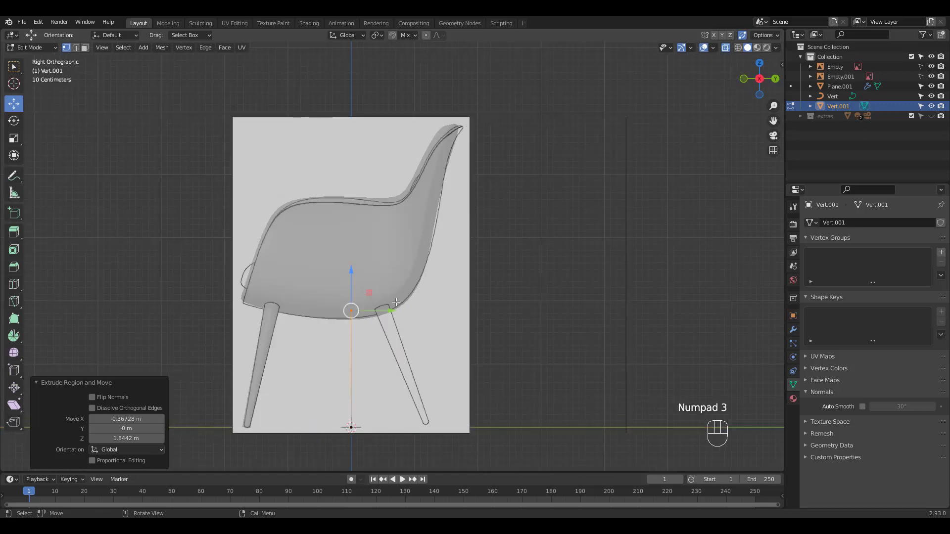
{"action": "key", "text": "a"}
{"action": "left_click_drag", "start_coordinate": [395, 373], "coordinate": [471, 369]}
{"action": "left_click", "coordinate": [431, 312]}
{"action": "left_click_drag", "start_coordinate": [422, 313], "coordinate": [377, 311]}
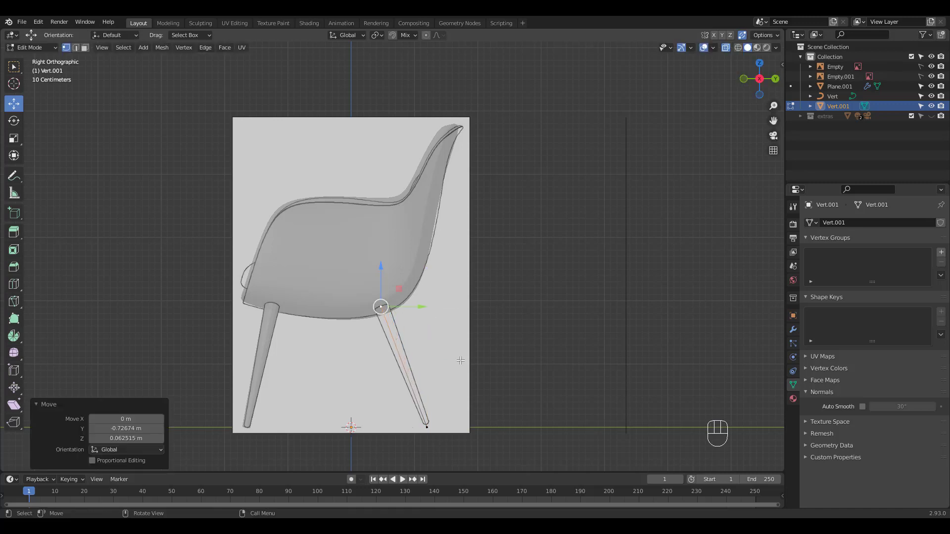
{"action": "left_click", "coordinate": [428, 426]}
{"action": "left_click_drag", "start_coordinate": [448, 426], "coordinate": [461, 428]}
{"action": "key", "text": "Tab"}
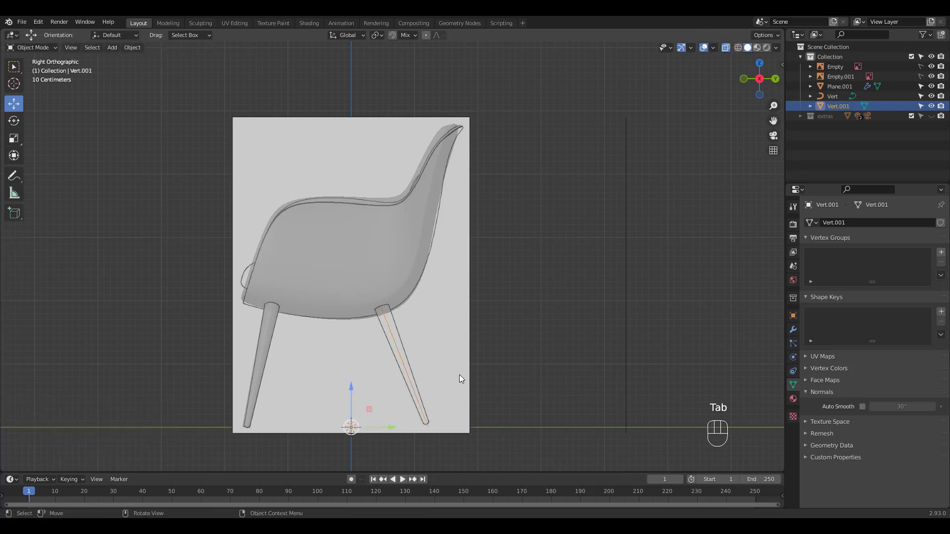
Convert the rear leg's edge to a curve and give it a round bevel depth of 0.11 m.
{"action": "key", "text": "q"}
{"action": "left_click", "coordinate": [455, 377]}
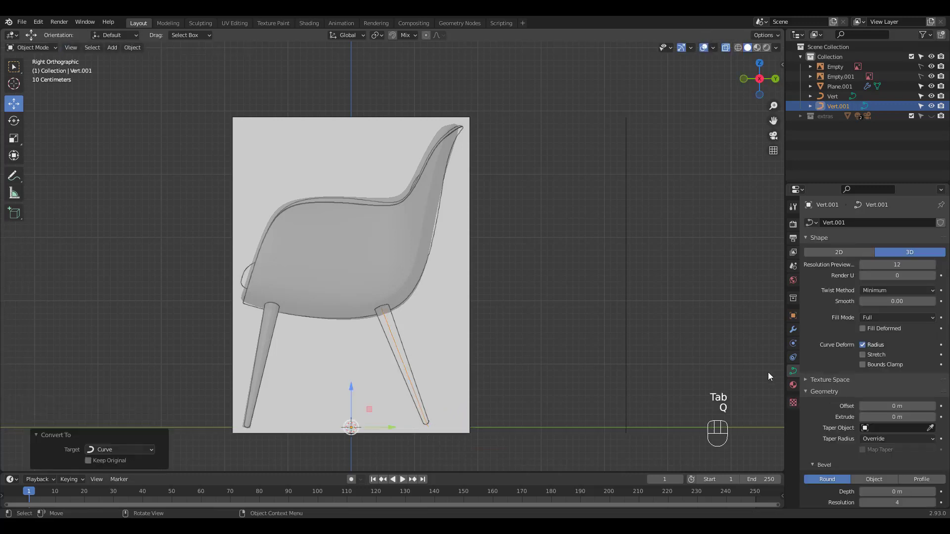
{"action": "left_click_drag", "start_coordinate": [893, 492], "coordinate": [897, 491]}
{"action": "key", "text": "KP_1"}
{"action": "left_click", "coordinate": [674, 324]}
{"action": "key", "text": "KP_1"}
{"action": "middle_click_drag", "start_coordinate": [456, 310], "coordinate": [522, 283], "text": "shift"}
{"action": "left_click", "coordinate": [400, 401]}
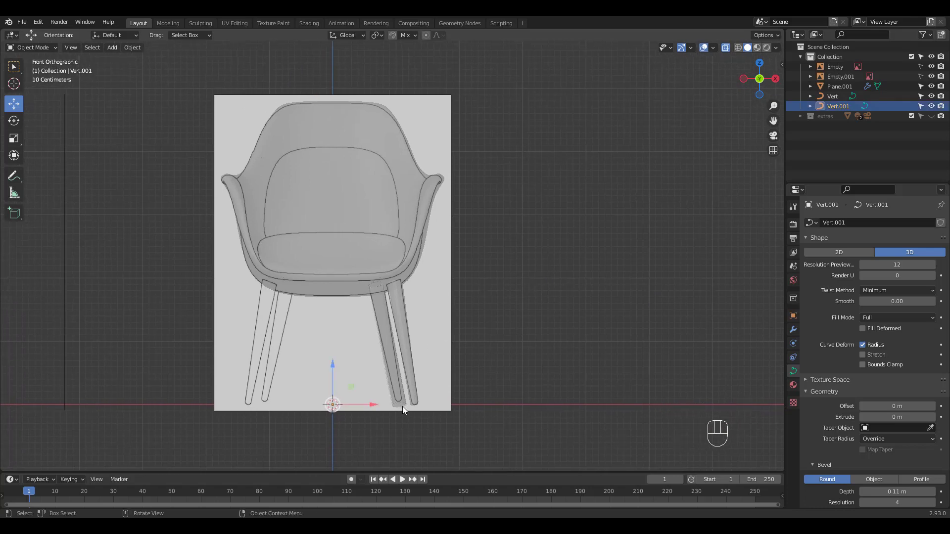
Taper the rear leg by shrinking its foot control point's radius by a factor of 0.521.
{"action": "key", "text": "Tab"}
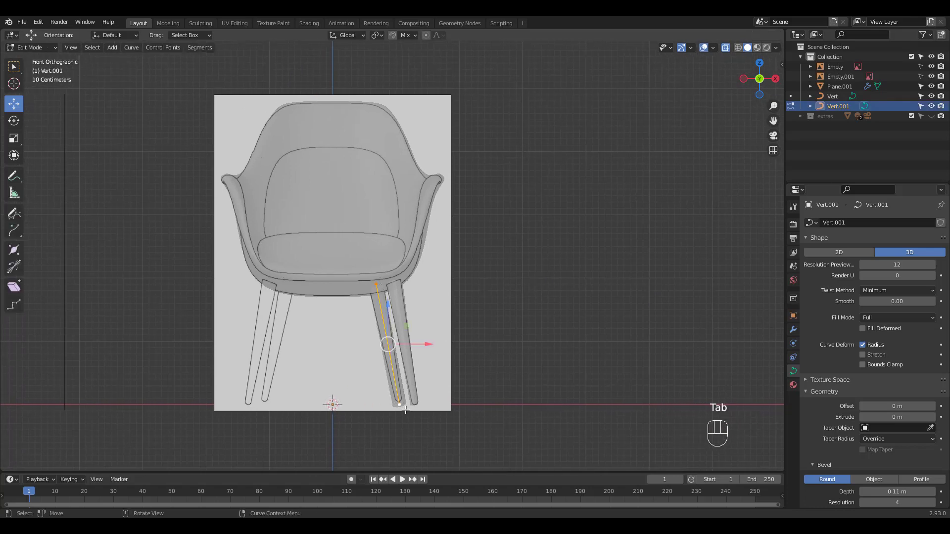
{"action": "left_click", "coordinate": [401, 405]}
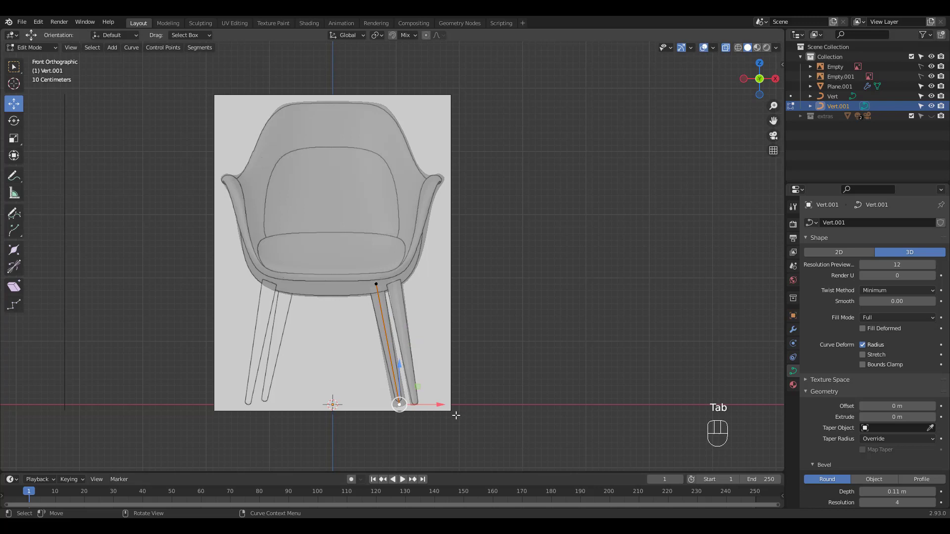
{"action": "key", "text": "alt+s"}
{"action": "left_click", "coordinate": [437, 416]}
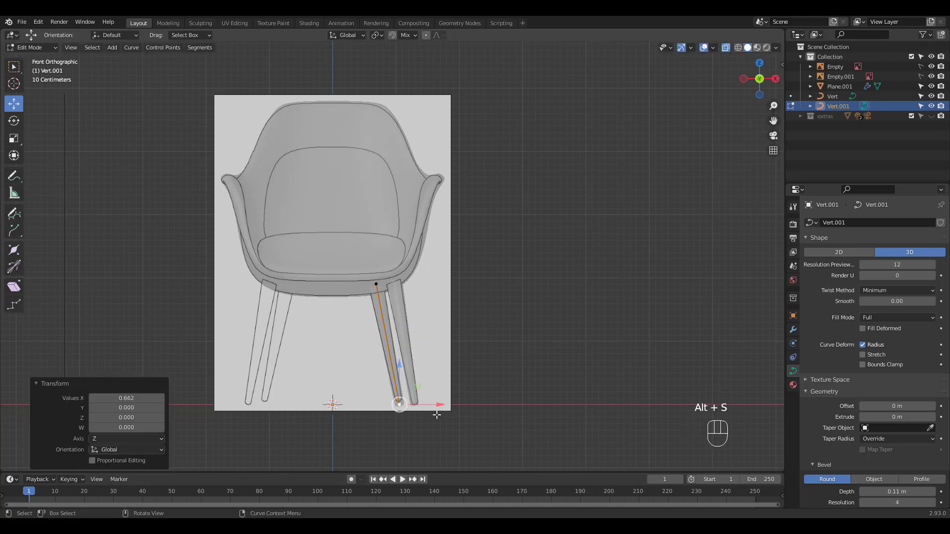
{"action": "left_click", "coordinate": [125, 398]}
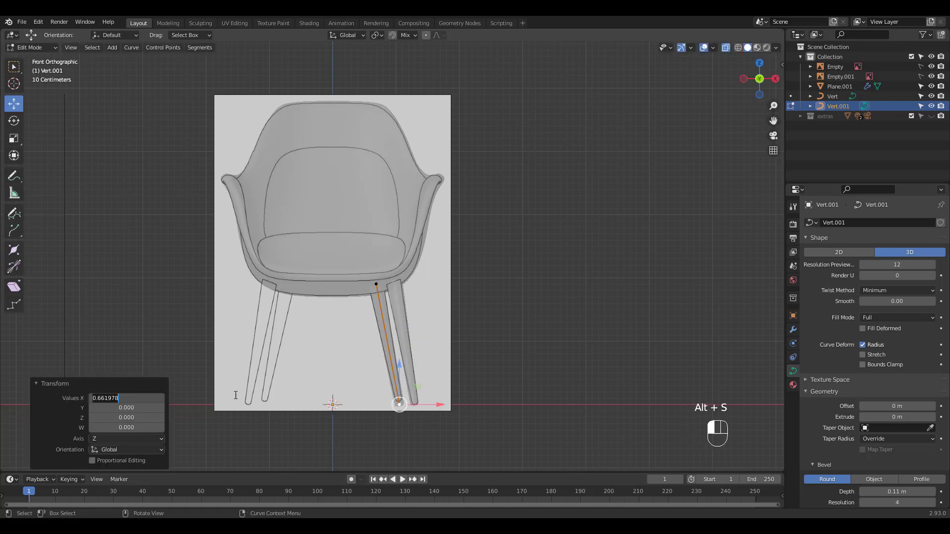
{"action": "left_click", "coordinate": [452, 381]}
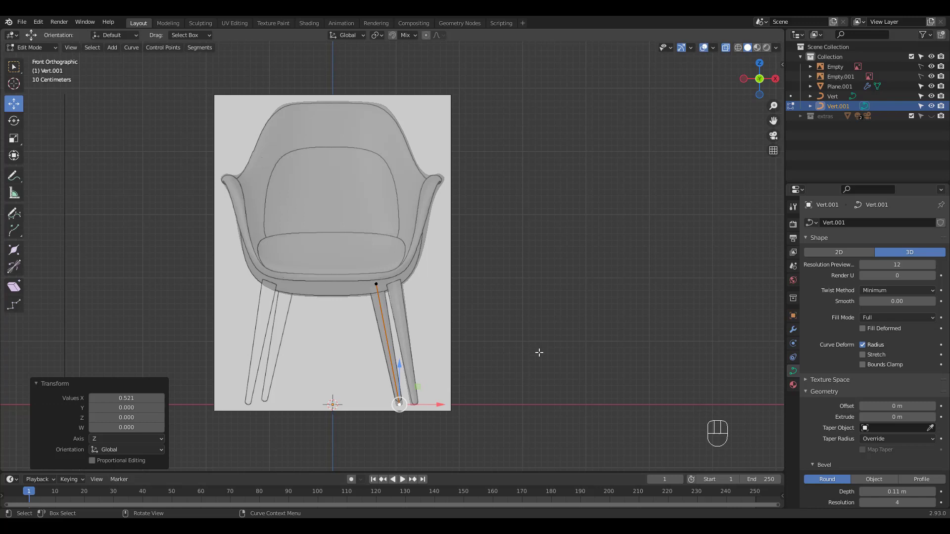
{"action": "key", "text": "Tab"}
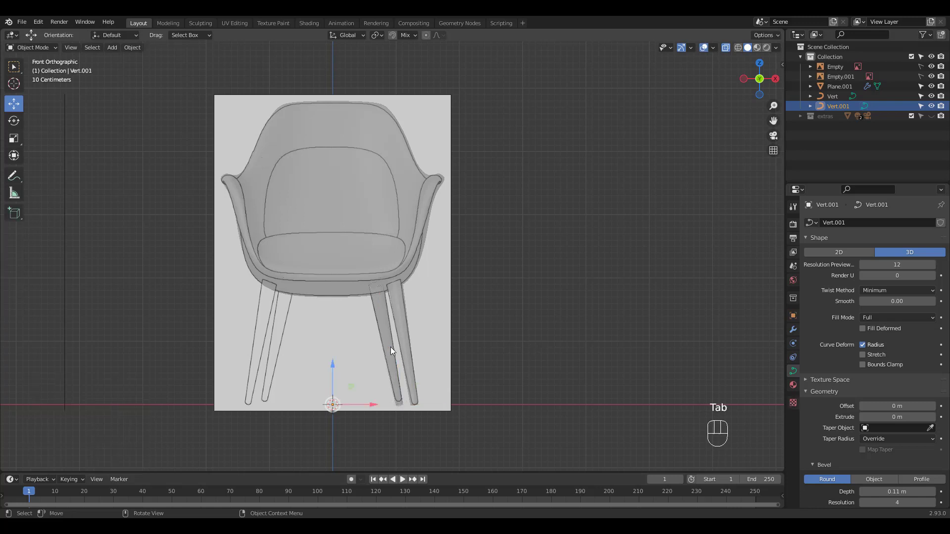
Turn X-ray off and convert both the front and rear leg curves to meshes.
{"action": "key", "text": "alt+z"}
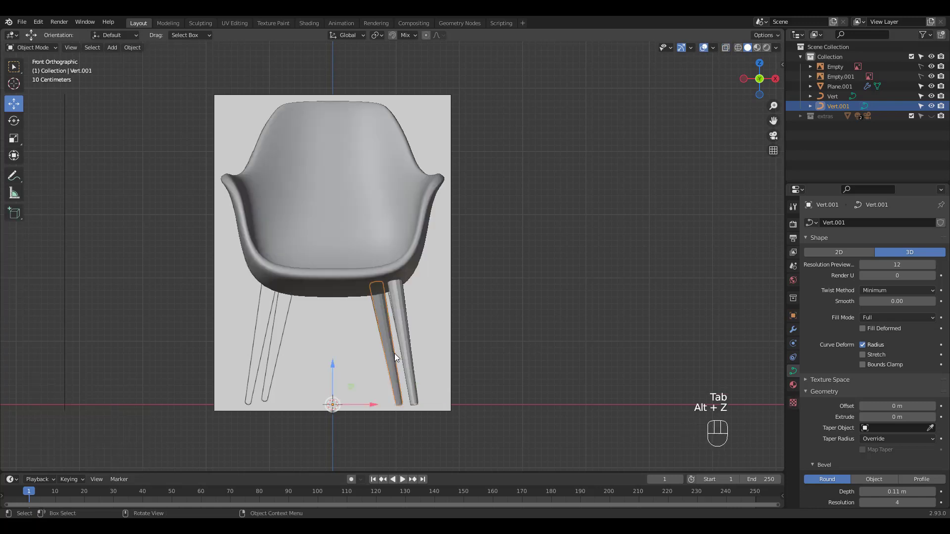
{"action": "left_click", "coordinate": [408, 349]}
{"action": "left_click", "coordinate": [390, 356], "text": "shift"}
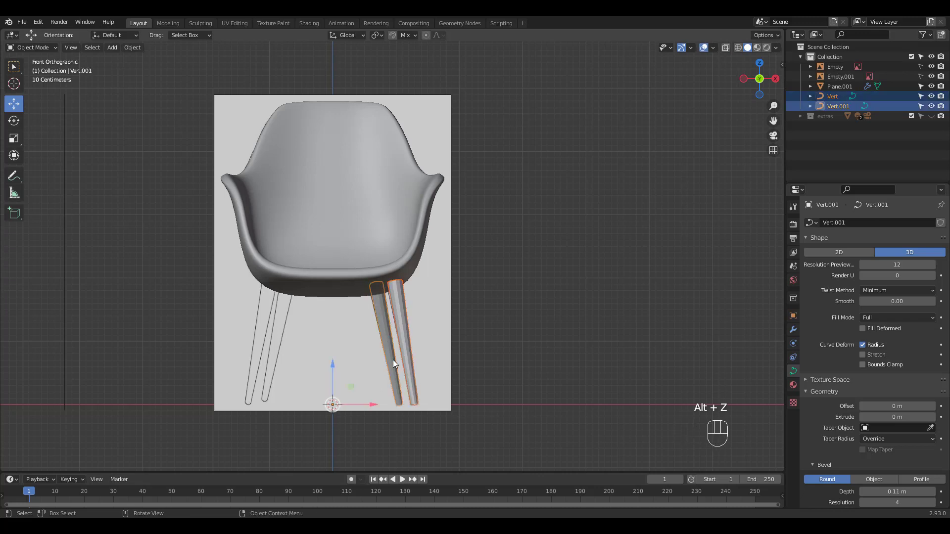
{"action": "key", "text": "q"}
{"action": "left_click", "coordinate": [393, 362]}
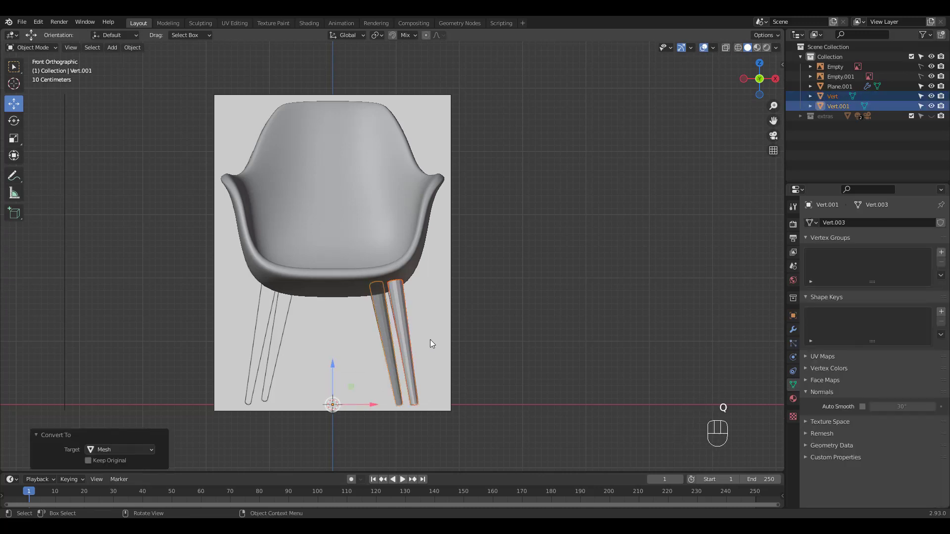
Apply smooth shading to the front leg and the rear leg.
{"action": "left_click", "coordinate": [430, 339]}
{"action": "left_click", "coordinate": [406, 345]}
{"action": "right_click", "coordinate": [405, 334]}
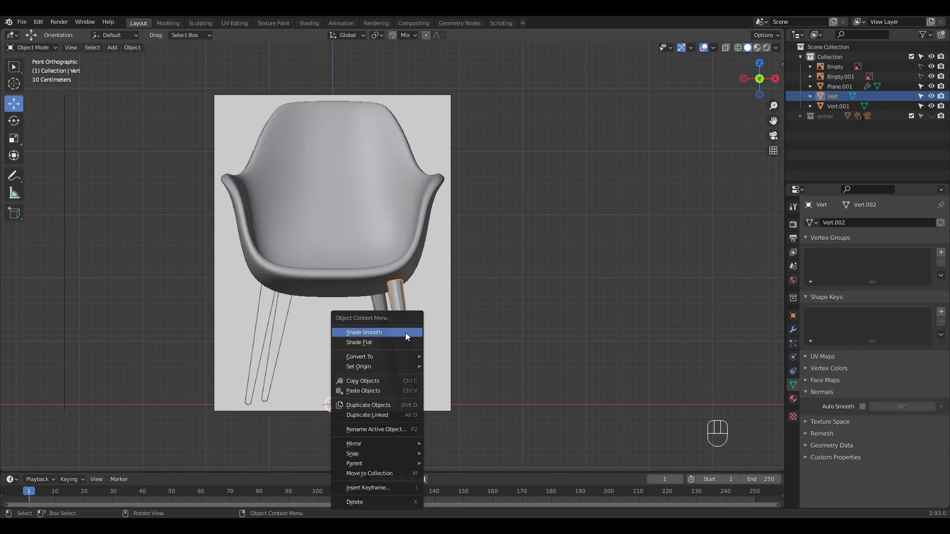
{"action": "left_click", "coordinate": [389, 331]}
{"action": "left_click", "coordinate": [389, 331]}
{"action": "right_click", "coordinate": [387, 331]}
{"action": "left_click", "coordinate": [387, 331]}
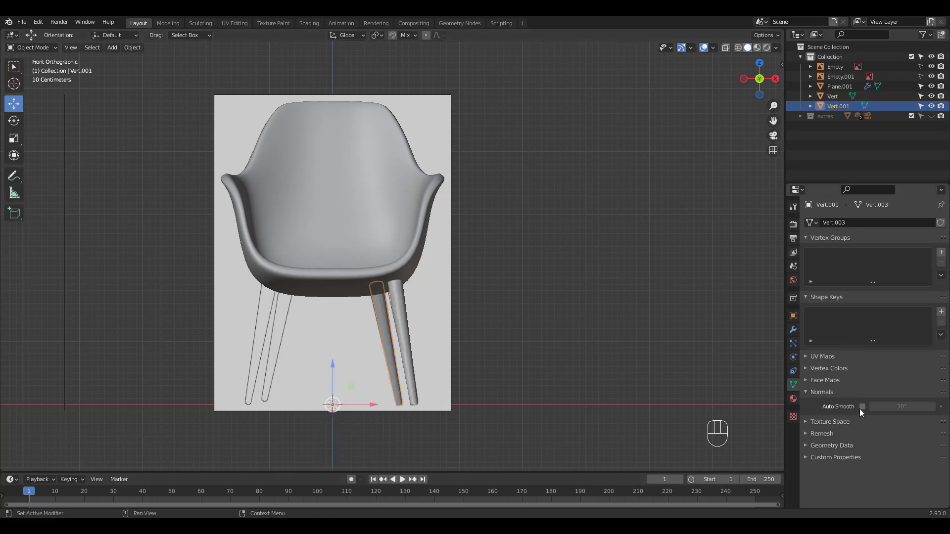
Enable Auto Smooth at 30° on the rear leg and the front leg.
{"action": "left_click", "coordinate": [862, 406]}
{"action": "left_click", "coordinate": [405, 335]}
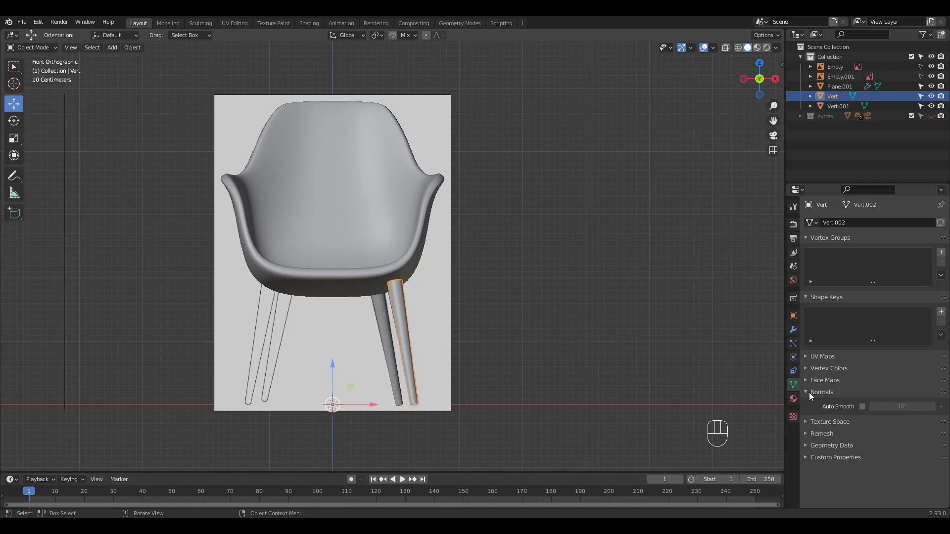
{"action": "left_click", "coordinate": [861, 407]}
Bevel the foot-end edge loops of both the front and rear legs by 0.0401 m with 3 segments.
{"action": "left_click", "coordinate": [392, 352], "text": "shift"}
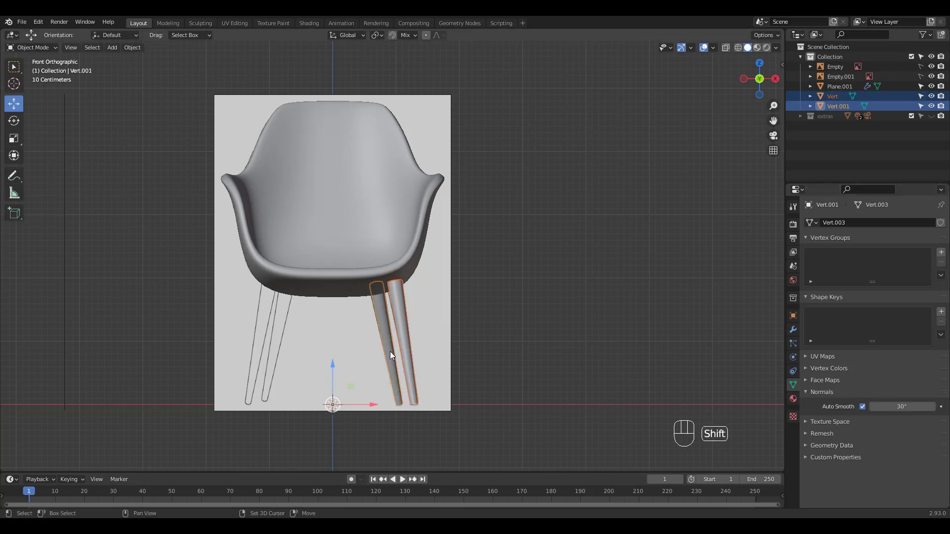
{"action": "key", "text": "Tab"}
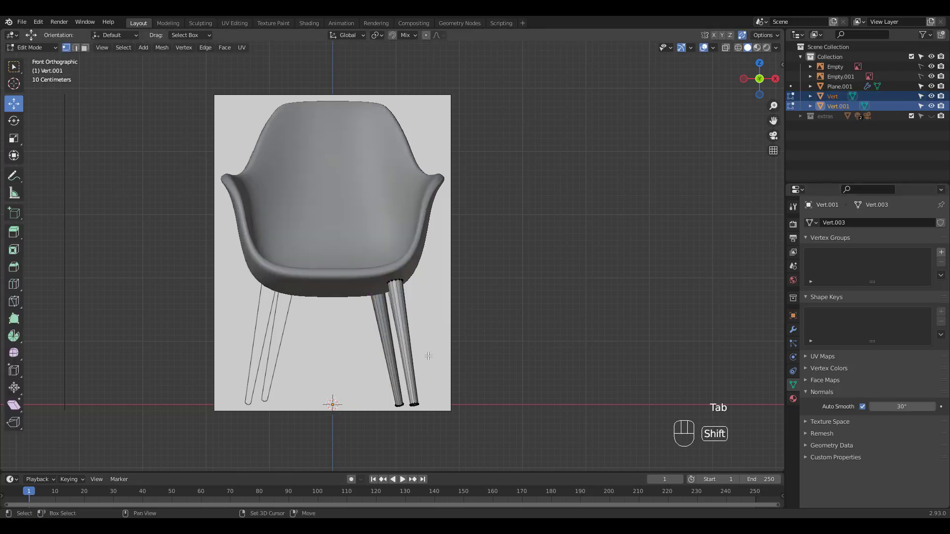
{"action": "middle_click_drag", "start_coordinate": [431, 380], "coordinate": [465, 257], "text": "shift"}
{"action": "left_click", "coordinate": [437, 318], "text": "alt+shift"}
{"action": "left_click", "coordinate": [412, 320], "text": "alt+shift"}
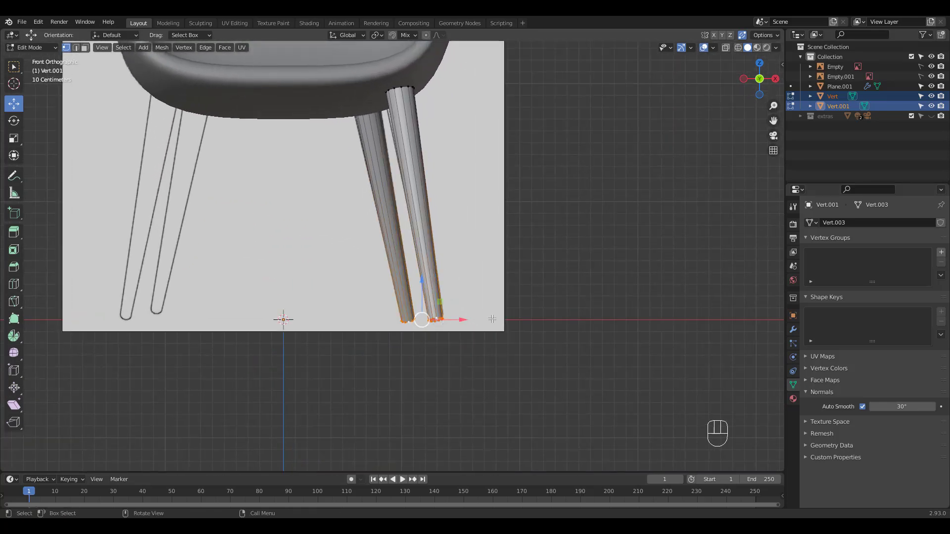
{"action": "mouse_move", "coordinate": [494, 319]}
{"action": "middle_mouse_down", "text": "ctrl"}
{"action": "mouse_move", "coordinate": [475, 277]}
{"action": "mouse_move", "coordinate": [479, 235]}
{"action": "mouse_move", "coordinate": [490, 314]}
{"action": "middle_mouse_up", "text": "ctrl"}
{"action": "key", "text": "ctrl+b"}
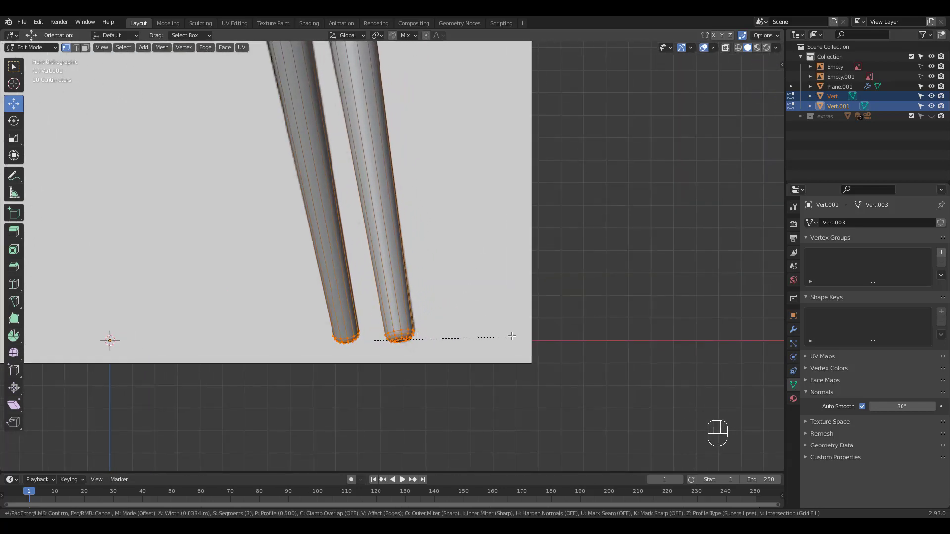
{"action": "left_click", "coordinate": [518, 344]}
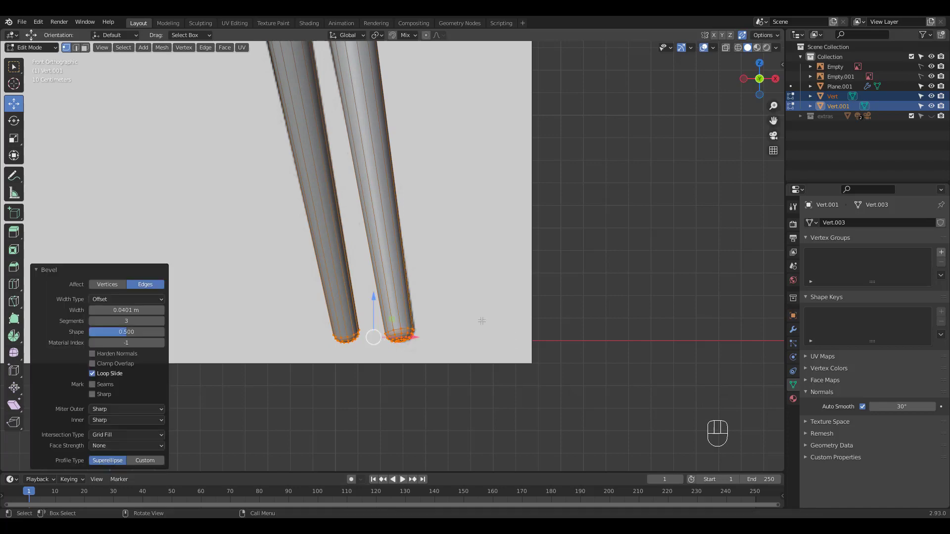
{"action": "middle_click_drag", "start_coordinate": [477, 318], "coordinate": [403, 243]}
{"action": "key", "text": "KP_Decimal"}
{"action": "middle_click_drag", "start_coordinate": [422, 208], "coordinate": [416, 272], "text": "ctrl"}
{"action": "middle_click_drag", "start_coordinate": [373, 146], "coordinate": [446, 240], "text": "shift"}
{"action": "key", "text": "KP_1"}
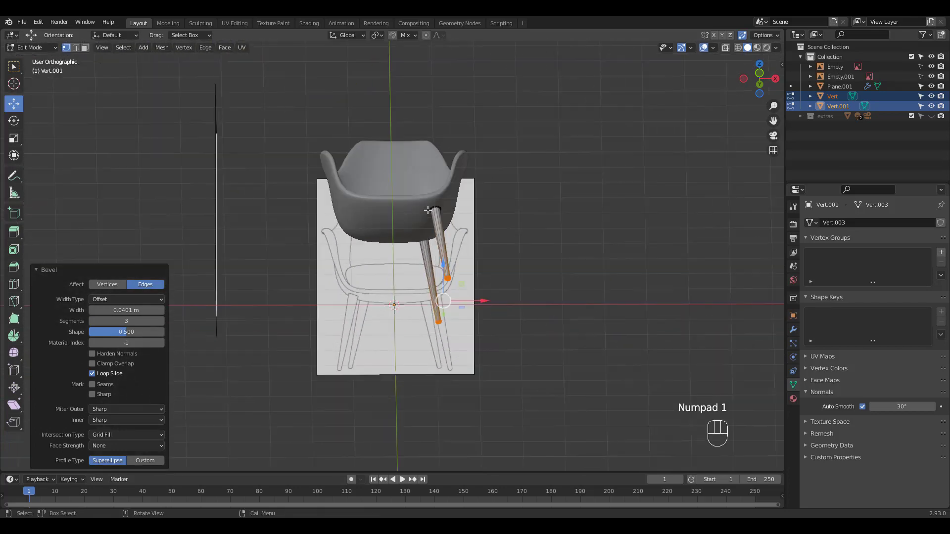
{"action": "key", "text": "Tab"}
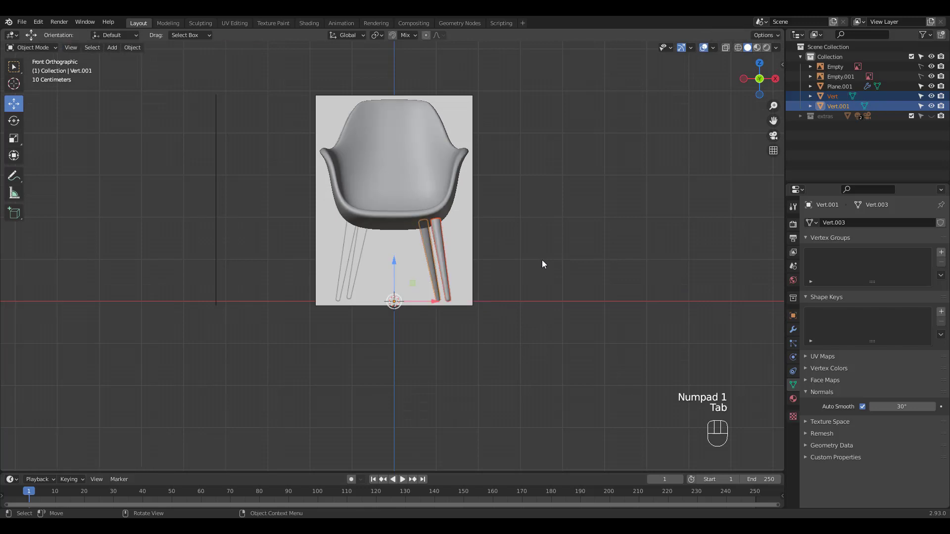
Auto Mirror the front leg and the rear leg across the X axis.
{"action": "left_click", "coordinate": [450, 270]}
{"action": "key", "text": "n"}
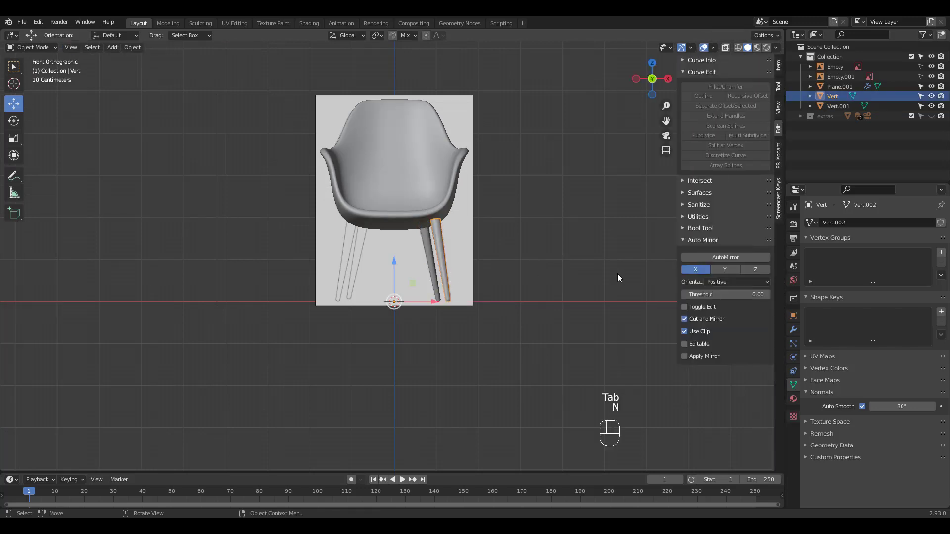
{"action": "left_click", "coordinate": [709, 257]}
{"action": "left_click", "coordinate": [428, 253]}
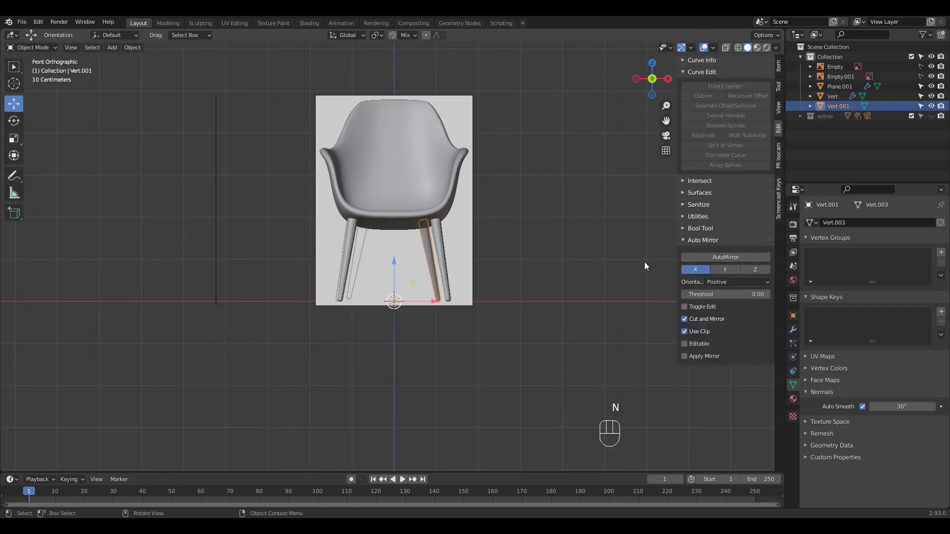
{"action": "left_click", "coordinate": [718, 257]}
{"action": "left_click", "coordinate": [527, 244]}
{"action": "key", "text": "n"}
Using X-ray in the side view, move the front leg's upper end by 0.022668 m in Y and 0.060448 m in Z.
{"action": "middle_click_drag", "start_coordinate": [553, 236], "coordinate": [587, 259]}
{"action": "key", "text": "KP_3"}
{"action": "key", "text": "alt+z"}
{"action": "middle_click_drag", "start_coordinate": [423, 220], "coordinate": [423, 181], "text": "ctrl"}
{"action": "left_click", "coordinate": [387, 256]}
{"action": "key", "text": "Tab"}
{"action": "key", "text": "g"}
{"action": "key", "text": "g"}
{"action": "left_click", "coordinate": [396, 186]}
{"action": "key", "text": "g"}
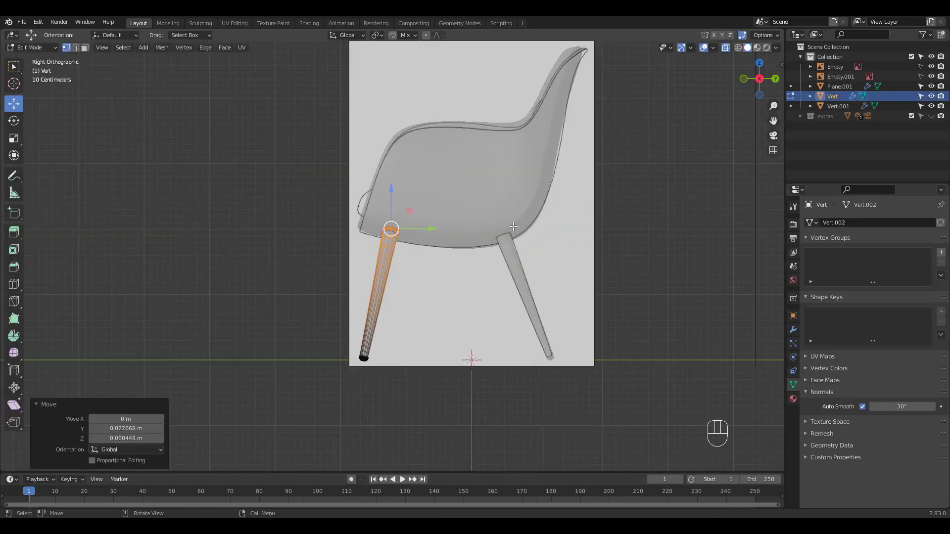
{"action": "key", "text": "Tab"}
{"action": "key", "text": "alt+z"}
Add a cube for the seat cushion, raise it to seat height, and Auto Mirror it across X.
{"action": "middle_click_drag", "start_coordinate": [544, 215], "coordinate": [611, 294]}
{"action": "key", "text": "KP_1"}
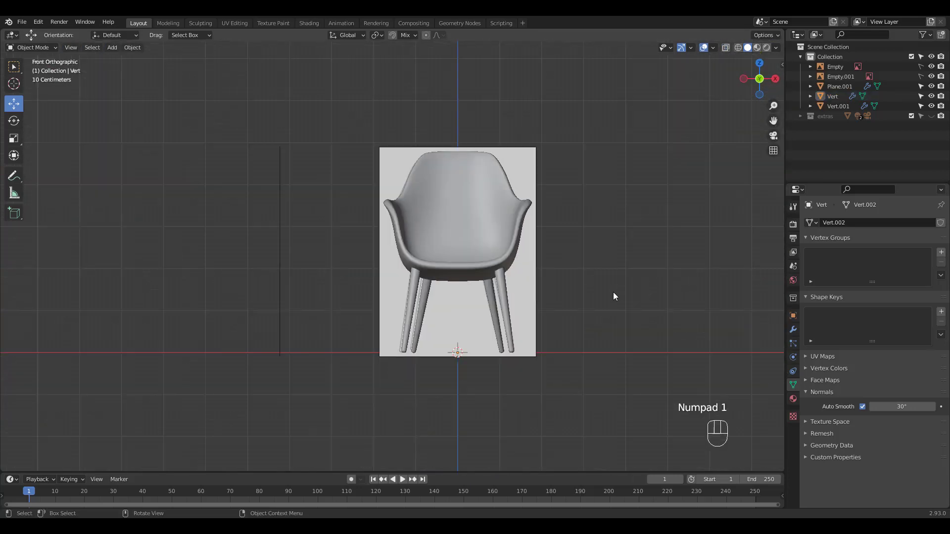
{"action": "key", "text": "shift+a"}
{"action": "mouse_move", "coordinate": [485, 246]}
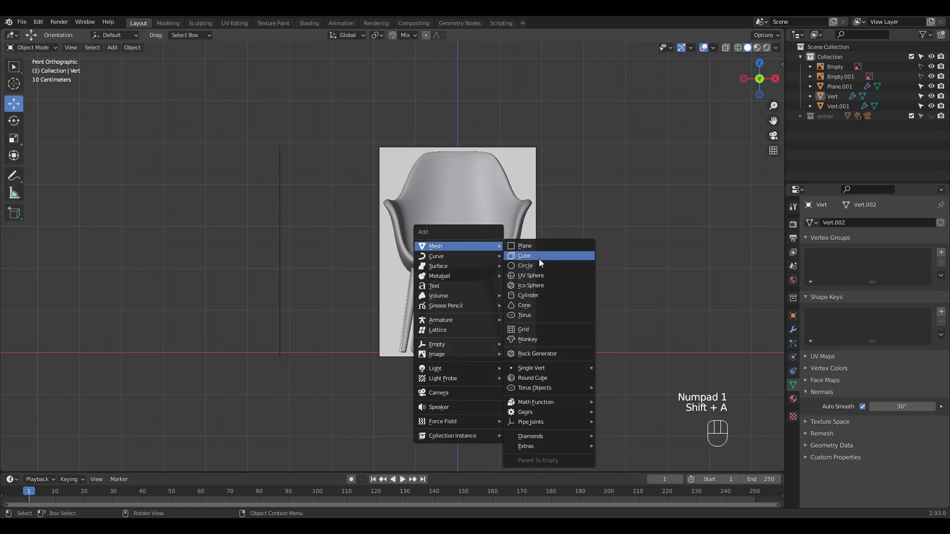
{"action": "left_click", "coordinate": [537, 255]}
{"action": "left_click_drag", "start_coordinate": [455, 308], "coordinate": [452, 186]}
{"action": "key", "text": "n"}
{"action": "left_click", "coordinate": [729, 258]}
{"action": "key", "text": "n"}
Flatten the cube by lowering its top vertices and slightly raising its bottom ones, and apply level 2 subdivision.
{"action": "key", "text": "Tab"}
{"action": "key", "text": "alt+z"}
{"action": "left_click_drag", "start_coordinate": [517, 206], "coordinate": [440, 173]}
{"action": "left_click_drag", "start_coordinate": [480, 155], "coordinate": [482, 206]}
{"action": "left_click_drag", "start_coordinate": [509, 284], "coordinate": [445, 260]}
{"action": "left_click_drag", "start_coordinate": [479, 232], "coordinate": [478, 228]}
{"action": "key", "text": "Tab"}
{"action": "key", "text": "alt+z"}
{"action": "middle_click_drag", "start_coordinate": [479, 233], "coordinate": [401, 282]}
{"action": "key", "text": "ctrl+2"}
Move the seat cushion's end and side vertices so it fits inside the seat shell.
{"action": "key", "text": "Tab"}
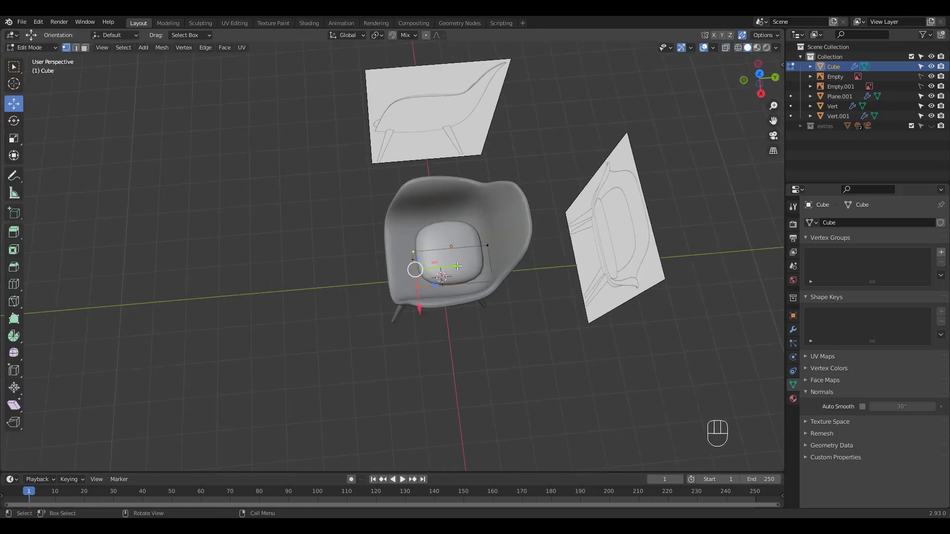
{"action": "middle_click_drag", "start_coordinate": [457, 266], "coordinate": [503, 233]}
{"action": "key", "text": "alt+z"}
{"action": "left_click_drag", "start_coordinate": [375, 253], "coordinate": [445, 296]}
{"action": "middle_click_drag", "start_coordinate": [445, 277], "coordinate": [396, 312]}
{"action": "left_click_drag", "start_coordinate": [437, 276], "coordinate": [424, 278]}
{"action": "middle_click_drag", "start_coordinate": [424, 278], "coordinate": [529, 282]}
{"action": "left_click_drag", "start_coordinate": [395, 178], "coordinate": [426, 312]}
{"action": "left_click_drag", "start_coordinate": [450, 241], "coordinate": [464, 242]}
{"action": "middle_click_drag", "start_coordinate": [464, 242], "coordinate": [357, 213]}
{"action": "left_click_drag", "start_coordinate": [445, 190], "coordinate": [490, 277]}
{"action": "left_click_drag", "start_coordinate": [509, 223], "coordinate": [500, 223]}
{"action": "middle_click_drag", "start_coordinate": [445, 227], "coordinate": [552, 205]}
Add two centred loop cuts to the seat cushion.
{"action": "key", "text": "ctrl+r"}
{"action": "middle_click_drag", "start_coordinate": [450, 198], "coordinate": [425, 190]}
{"action": "double_click", "coordinate": [450, 248]}
{"action": "key", "text": "ctrl+r"}
{"action": "double_click", "coordinate": [424, 244]}
{"action": "key", "text": "alt+z"}
{"action": "middle_click_drag", "start_coordinate": [426, 223], "coordinate": [424, 188], "text": "ctrl"}
{"action": "left_click", "coordinate": [372, 245], "text": "alt"}
{"action": "middle_click_drag", "start_coordinate": [378, 246], "coordinate": [444, 311]}
{"action": "key", "text": "alt+z"}
{"action": "key", "text": "alt+z"}
{"action": "key", "text": "o"}
{"action": "left_click_drag", "start_coordinate": [397, 204], "coordinate": [419, 207]}
{"action": "key", "text": "ctrl+z"}
Adjust the seat cushion's loops and edge vertices so its outline follows the shell, and leave mesh editing.
{"action": "left_click", "coordinate": [442, 231], "text": "alt+shift"}
{"action": "middle_click_drag", "start_coordinate": [420, 210], "coordinate": [407, 243]}
{"action": "left_click", "coordinate": [483, 301], "text": "alt"}
{"action": "middle_click_drag", "start_coordinate": [494, 262], "coordinate": [534, 210]}
{"action": "key", "text": "alt+z"}
{"action": "left_click_drag", "start_coordinate": [446, 210], "coordinate": [526, 336]}
{"action": "left_click_drag", "start_coordinate": [507, 268], "coordinate": [499, 268]}
{"action": "middle_click_drag", "start_coordinate": [501, 220], "coordinate": [530, 330]}
{"action": "key", "text": "alt+z"}
{"action": "key", "text": "Tab"}
Add a second cube for the back cushion, raise it 3.6143 m, and Auto Mirror it across X.
{"action": "key", "text": "shift+a"}
{"action": "mouse_move", "coordinate": [528, 316]}
{"action": "left_click", "coordinate": [569, 110]}
{"action": "key", "text": "KP_1"}
{"action": "left_click_drag", "start_coordinate": [404, 360], "coordinate": [403, 123]}
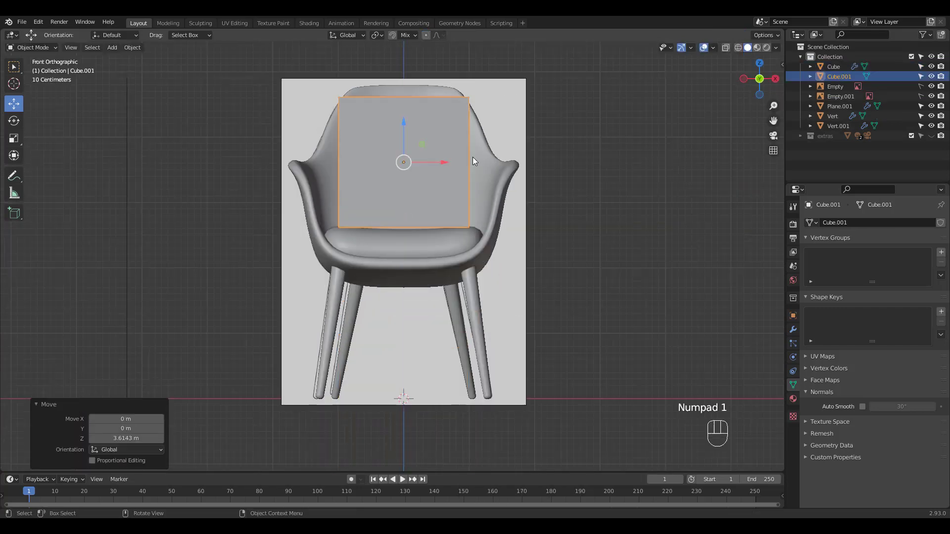
{"action": "key", "text": "n"}
{"action": "key", "text": "n"}
Thin the back cushion cube by moving its front vertices toward the backrest.
{"action": "key", "text": "Tab"}
{"action": "middle_click_drag", "start_coordinate": [635, 283], "coordinate": [247, 149]}
{"action": "key", "text": "alt+z"}
{"action": "left_click_drag", "start_coordinate": [277, 130], "coordinate": [341, 351]}
{"action": "left_click_drag", "start_coordinate": [355, 225], "coordinate": [420, 223]}
{"action": "key", "text": "ctrl+z"}
{"action": "middle_click_drag", "start_coordinate": [376, 188], "coordinate": [445, 228]}
{"action": "left_click_drag", "start_coordinate": [360, 214], "coordinate": [437, 198]}
{"action": "middle_click_drag", "start_coordinate": [438, 203], "coordinate": [514, 187]}
Apply level 2 subdivision to the back cushion and lower it by about 0.476 m.
{"action": "key", "text": "alt+z"}
{"action": "key", "text": "Tab"}
{"action": "key", "text": "ctrl+2"}
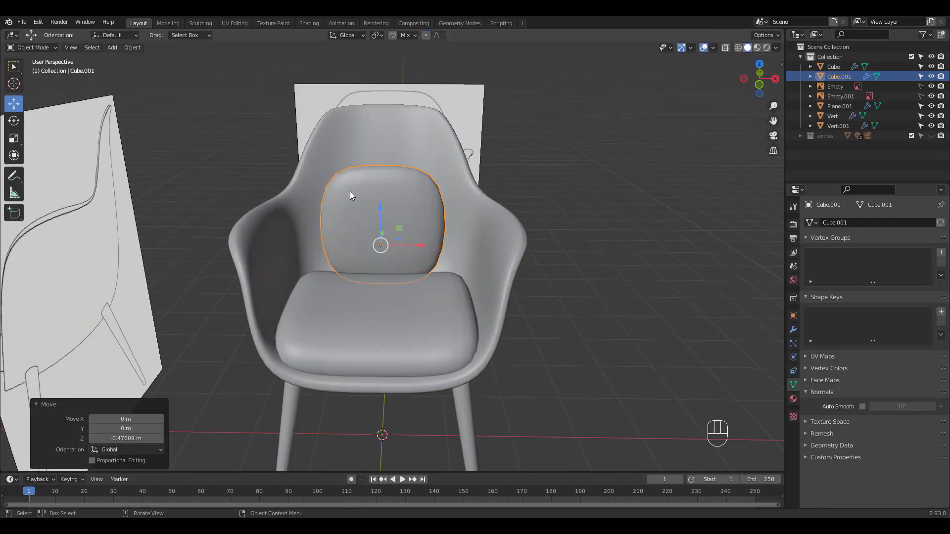
Raise the back cushion's bottom vertices to shorten it above the seat cushion.
{"action": "key", "text": "KP_1"}
{"action": "key", "text": "Tab"}
{"action": "middle_click_drag", "start_coordinate": [482, 223], "coordinate": [223, 317]}
{"action": "key", "text": "alt+z"}
{"action": "left_click_drag", "start_coordinate": [496, 355], "coordinate": [246, 275]}
{"action": "key", "text": "ctrl+z"}
{"action": "left_click_drag", "start_coordinate": [418, 271], "coordinate": [423, 248]}
Add a horizontal and a vertical loop cut through the middle of the back cushion half.
{"action": "key", "text": "o"}
{"action": "right_click", "coordinate": [445, 227]}
{"action": "key", "text": "ctrl+r"}
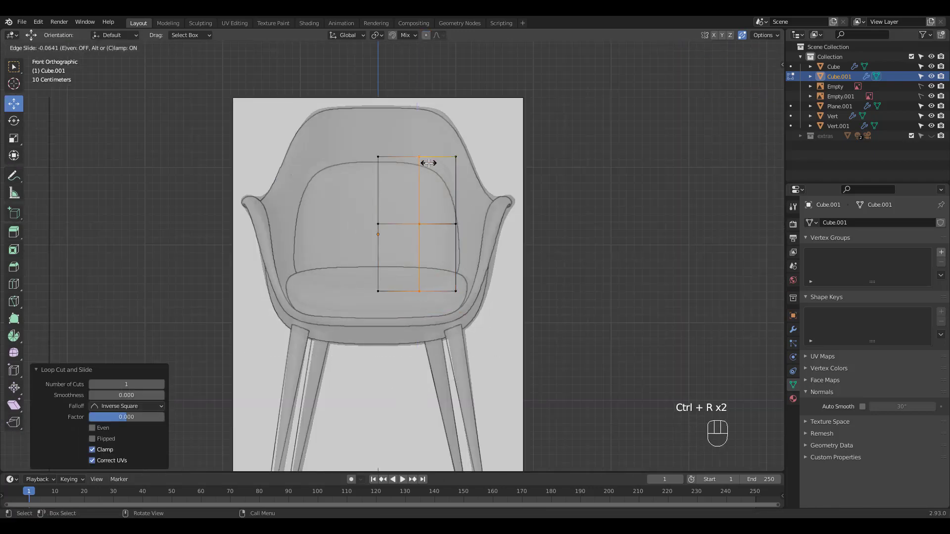
Rotate the whole back cushion mesh by about -19° in the side view to match the backrest's lean.
{"action": "key", "text": "a"}
{"action": "key", "text": "KP_3"}
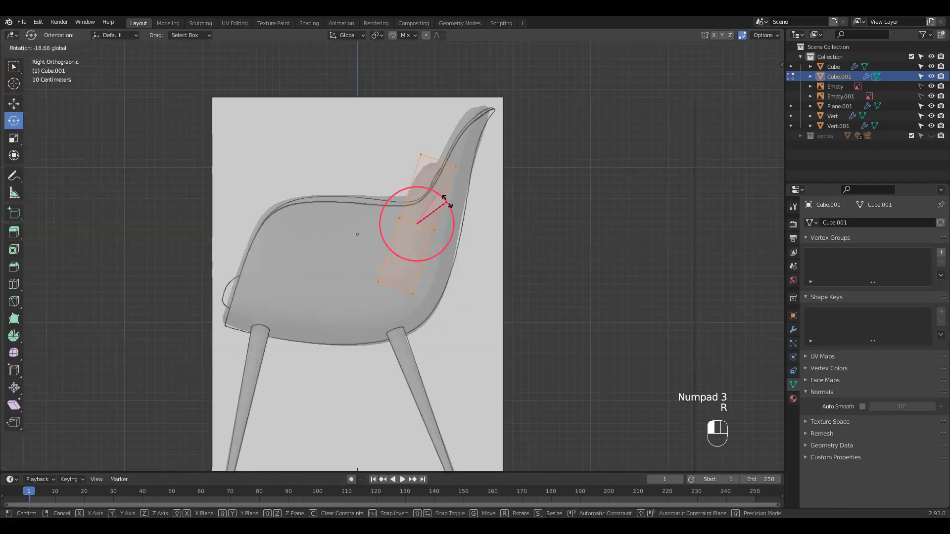
{"action": "left_click", "coordinate": [449, 202]}
{"action": "key", "text": "KP_1"}
{"action": "key", "text": "Tab"}
Shape the back cushion's outer side in the front view, moving its middle and lower outer vertices outward.
{"action": "key", "text": "Tab"}
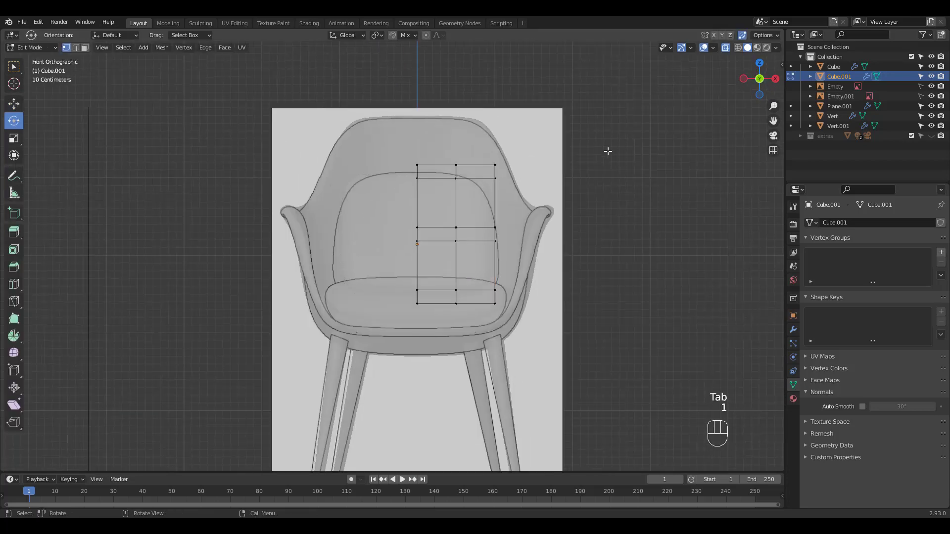
{"action": "left_click", "coordinate": [488, 192]}
{"action": "left_click_drag", "start_coordinate": [465, 231], "coordinate": [511, 251]}
{"action": "left_click_drag", "start_coordinate": [517, 234], "coordinate": [523, 234]}
{"action": "left_click_drag", "start_coordinate": [477, 277], "coordinate": [512, 317]}
{"action": "left_click_drag", "start_coordinate": [536, 297], "coordinate": [549, 296]}
Lower the back cushion's inner bottom vertices by about 0.157 m with smooth proportional editing.
{"action": "key", "text": "alt+z"}
{"action": "middle_click_drag", "start_coordinate": [524, 247], "coordinate": [486, 230]}
{"action": "middle_click_drag", "start_coordinate": [446, 254], "coordinate": [444, 237]}
{"action": "left_click_drag", "start_coordinate": [445, 216], "coordinate": [446, 198]}
{"action": "middle_click_drag", "start_coordinate": [445, 391], "coordinate": [447, 337]}
{"action": "key", "text": "KP_1"}
{"action": "key", "text": "alt+z"}
{"action": "left_click_drag", "start_coordinate": [399, 291], "coordinate": [530, 330]}
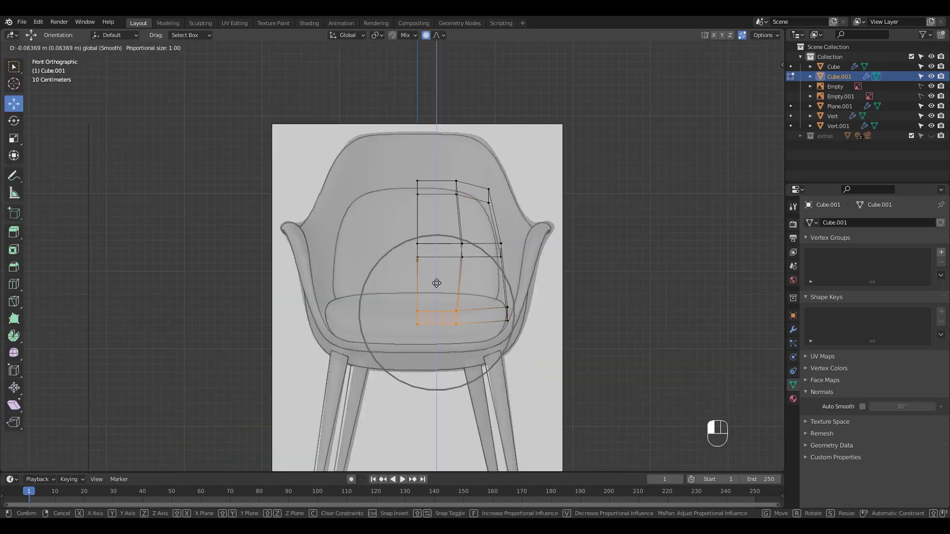
{"action": "left_click_drag", "start_coordinate": [437, 283], "coordinate": [436, 283]}
{"action": "key", "text": "alt+z"}
{"action": "middle_click_drag", "start_coordinate": [435, 285], "coordinate": [429, 321]}
{"action": "left_click_drag", "start_coordinate": [405, 303], "coordinate": [405, 307]}
{"action": "left_click", "coordinate": [405, 324]}
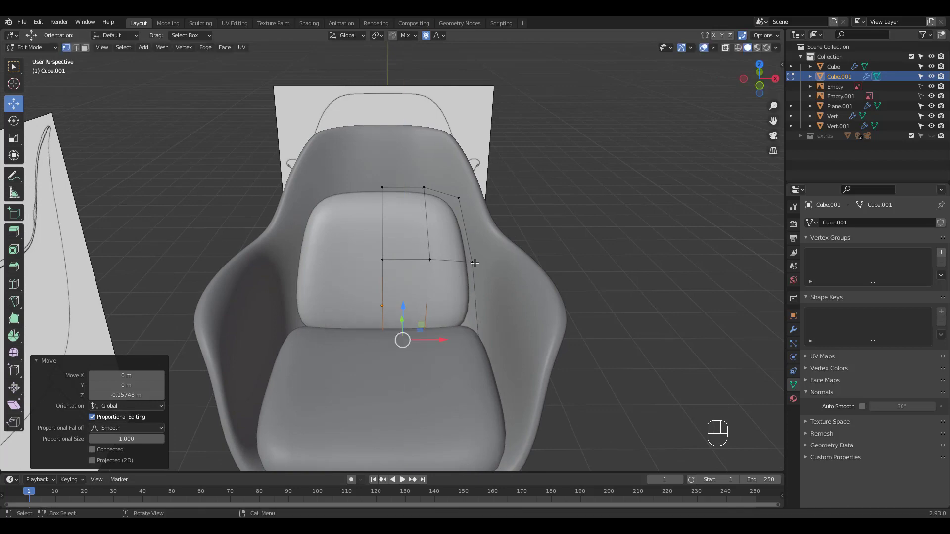
In the side view with X-ray on, shift the back cushion's lower vertices slightly forward.
{"action": "key", "text": "alt+z"}
{"action": "key", "text": "KP_3"}
{"action": "left_click_drag", "start_coordinate": [454, 355], "coordinate": [400, 259], "text": "shift"}
{"action": "left_click_drag", "start_coordinate": [478, 271], "coordinate": [473, 272]}
Turn off proportional editing, pull the back cushion's upper outer vertices inward and down, and move its middle outer vertices slightly outward.
{"action": "key", "text": "KP_1"}
{"action": "left_click", "coordinate": [426, 36]}
{"action": "left_click_drag", "start_coordinate": [537, 216], "coordinate": [454, 184]}
{"action": "left_click_drag", "start_coordinate": [510, 205], "coordinate": [507, 205]}
{"action": "left_click_drag", "start_coordinate": [460, 178], "coordinate": [424, 216], "text": "shift"}
{"action": "left_click_drag", "start_coordinate": [452, 161], "coordinate": [452, 168]}
{"action": "left_click_drag", "start_coordinate": [510, 281], "coordinate": [466, 239]}
{"action": "left_click_drag", "start_coordinate": [525, 260], "coordinate": [530, 260]}
In the front view with X-ray on, adjust the height of the back cushion's upper middle vertices to follow the reference outline.
{"action": "key", "text": "alt+z"}
{"action": "key", "text": "alt+z"}
{"action": "left_click_drag", "start_coordinate": [453, 177], "coordinate": [421, 219]}
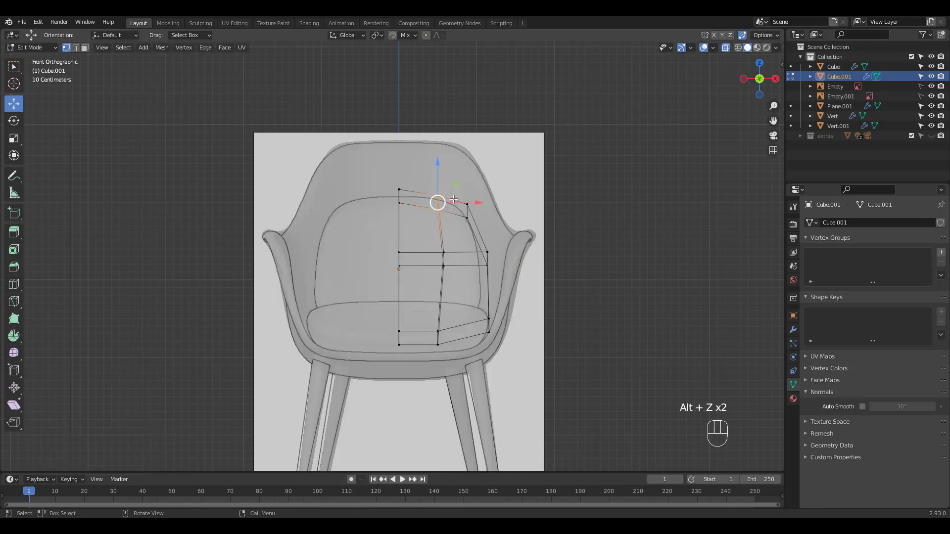
{"action": "left_click_drag", "start_coordinate": [436, 156], "coordinate": [437, 156]}
{"action": "key", "text": "alt+z"}
Move the back cushion's front faces about 0.095 m along Y, then return to Object Mode with nothing selected.
{"action": "middle_click_drag", "start_coordinate": [505, 238], "coordinate": [329, 282]}
{"action": "key", "text": "3"}
{"action": "left_click", "coordinate": [418, 233]}
{"action": "left_click", "coordinate": [451, 297], "text": "shift"}
{"action": "left_click", "coordinate": [413, 289], "text": "shift"}
{"action": "left_click_drag", "start_coordinate": [485, 225], "coordinate": [489, 225]}
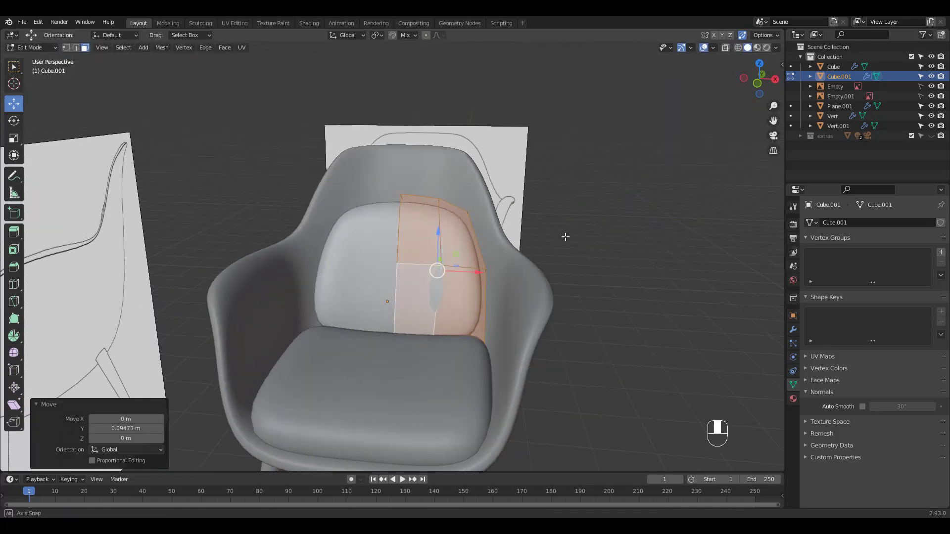
{"action": "scroll", "coordinate": [574, 240], "scroll_direction": "down", "scroll_amount": 2}
{"action": "key", "text": "Tab"}
{"action": "left_click", "coordinate": [582, 249]}
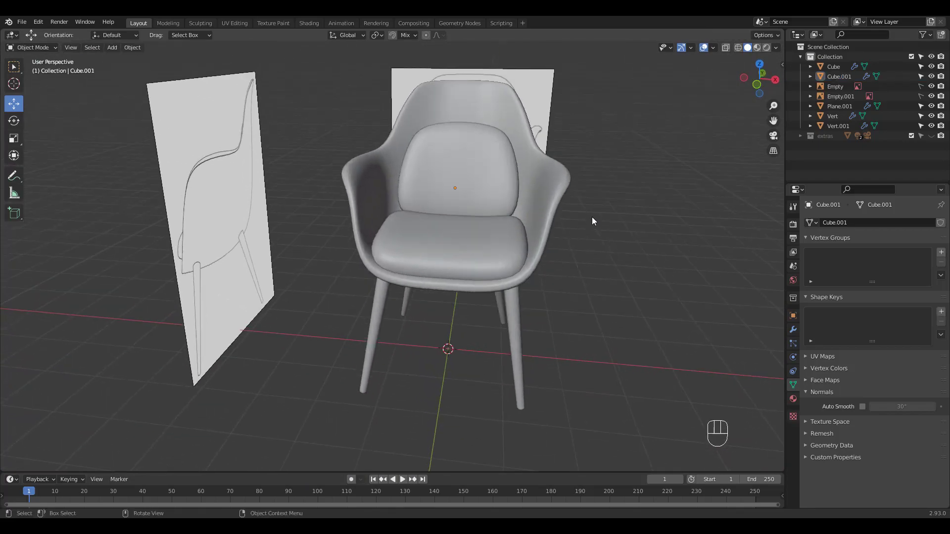